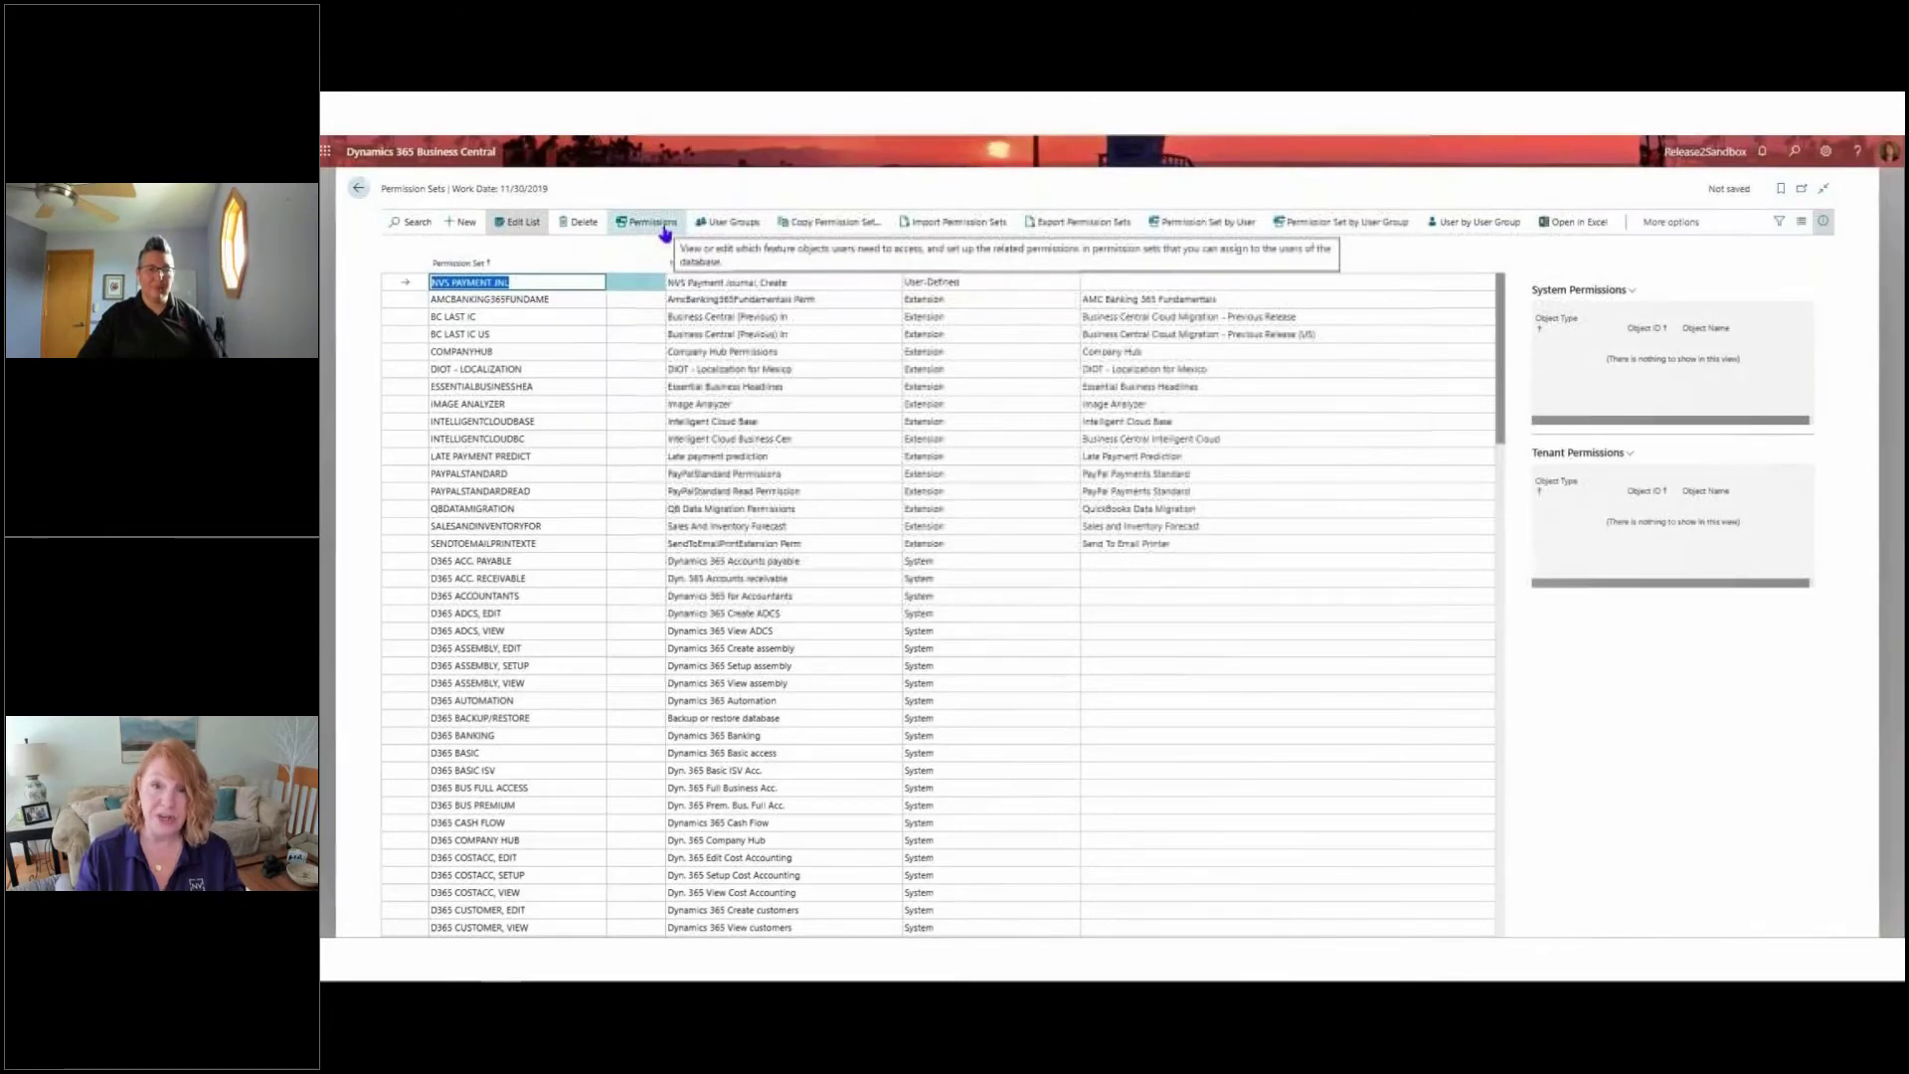
Open the permissions of the NVS PAYMENT JNL permission set and start recording UI activities
click(665, 232)
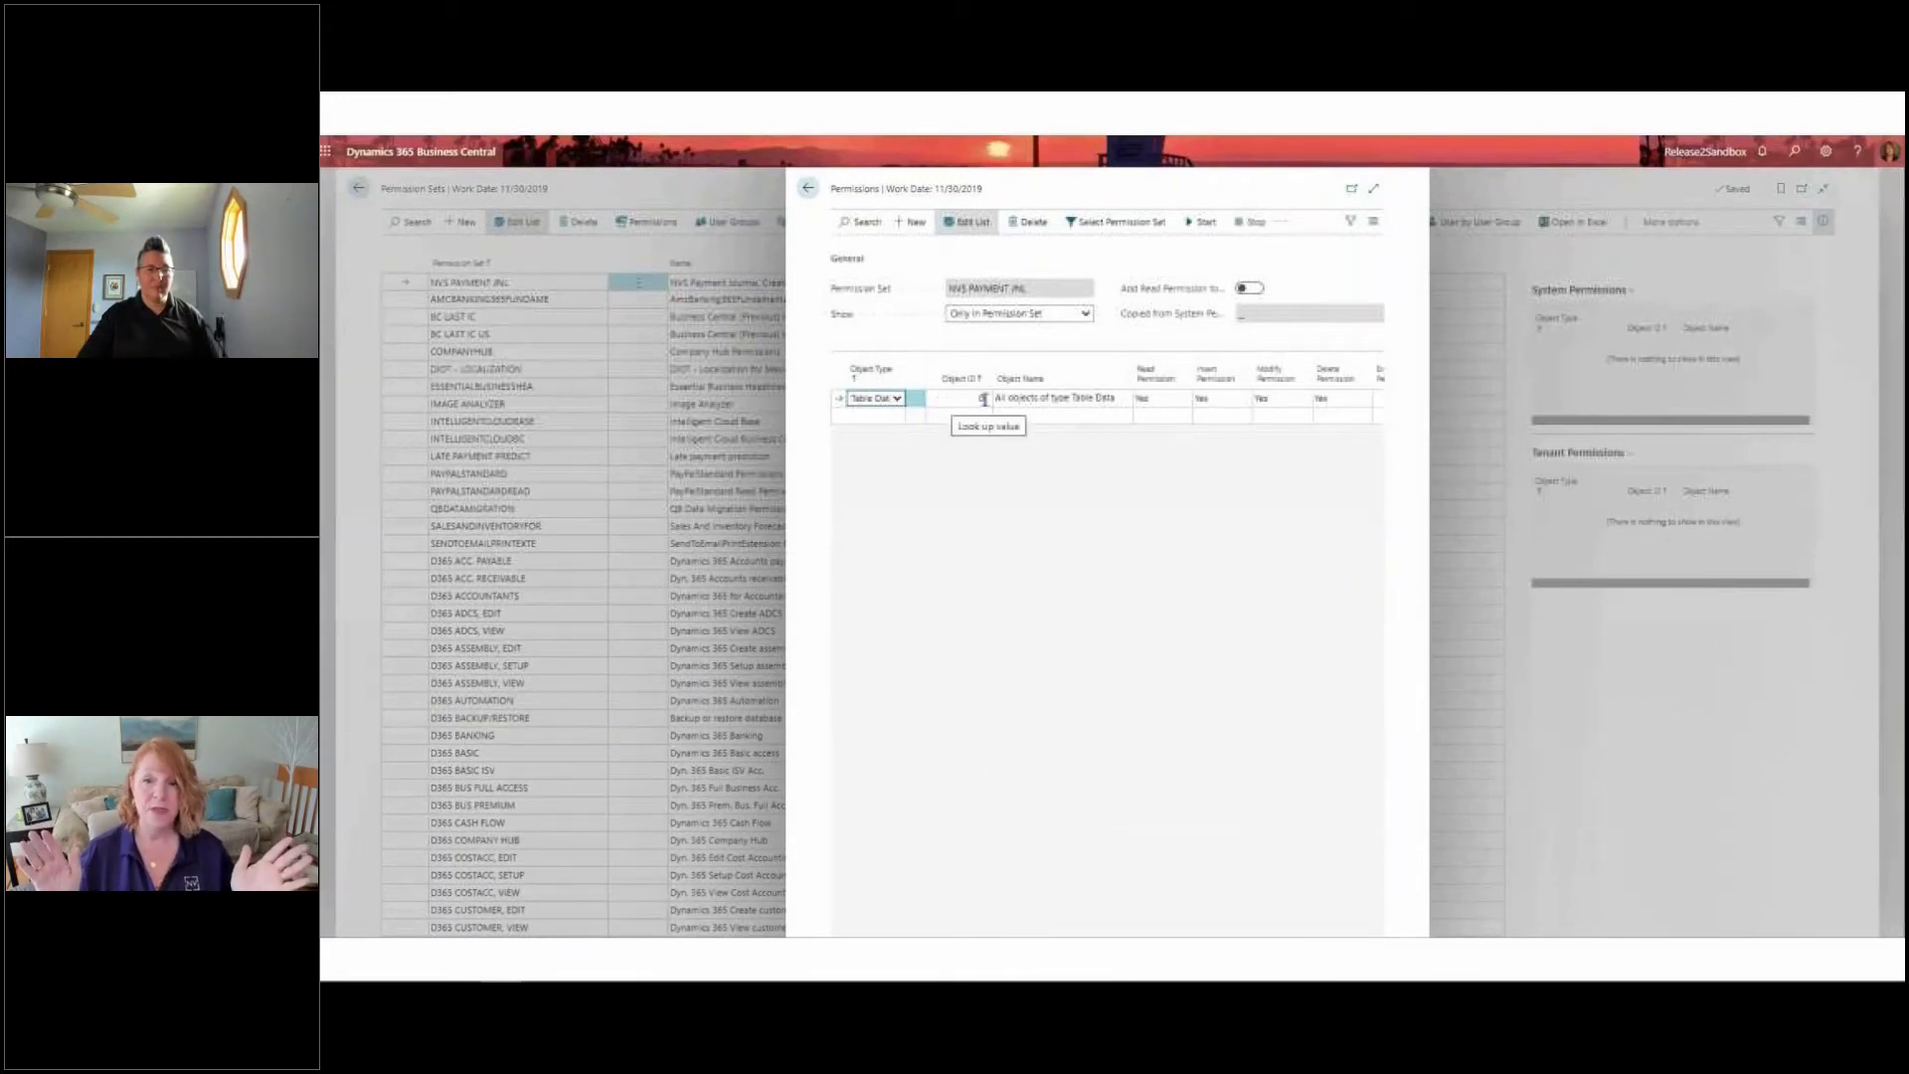
click(1192, 226)
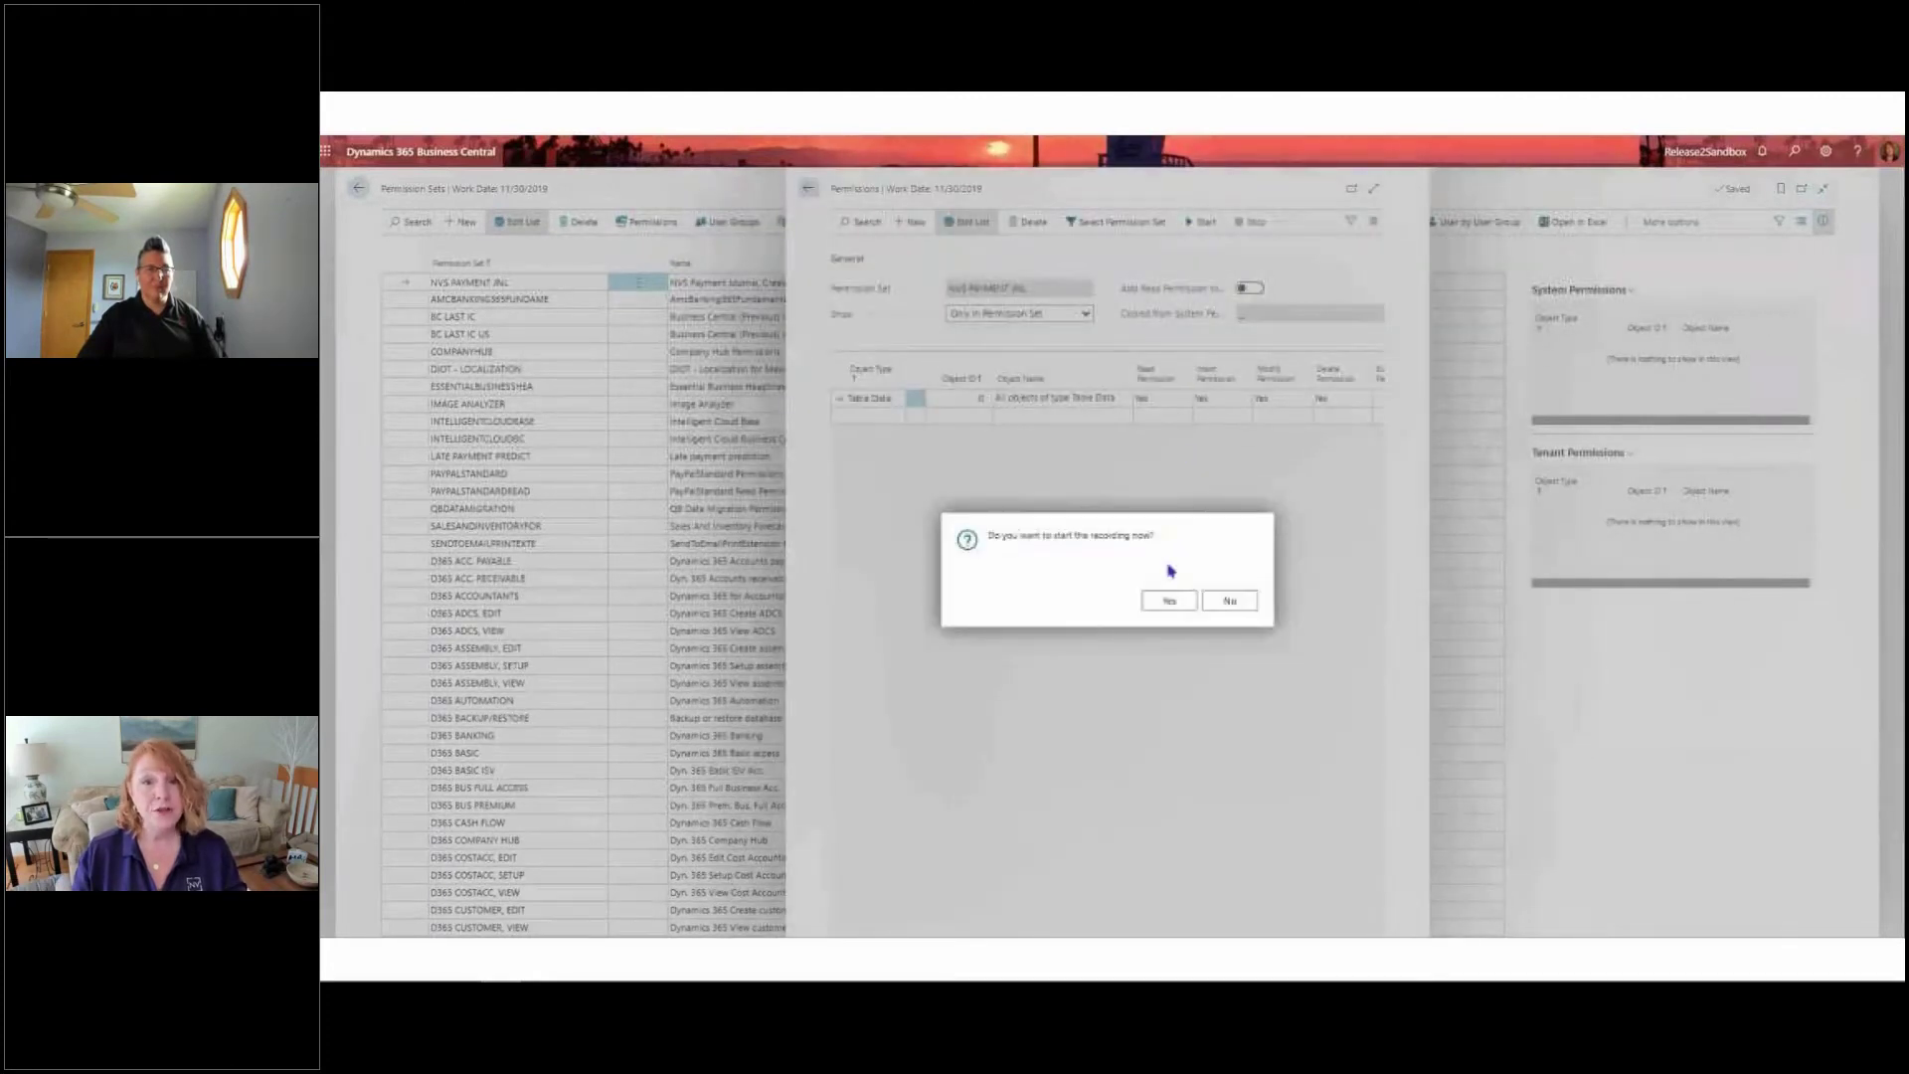
click(1178, 602)
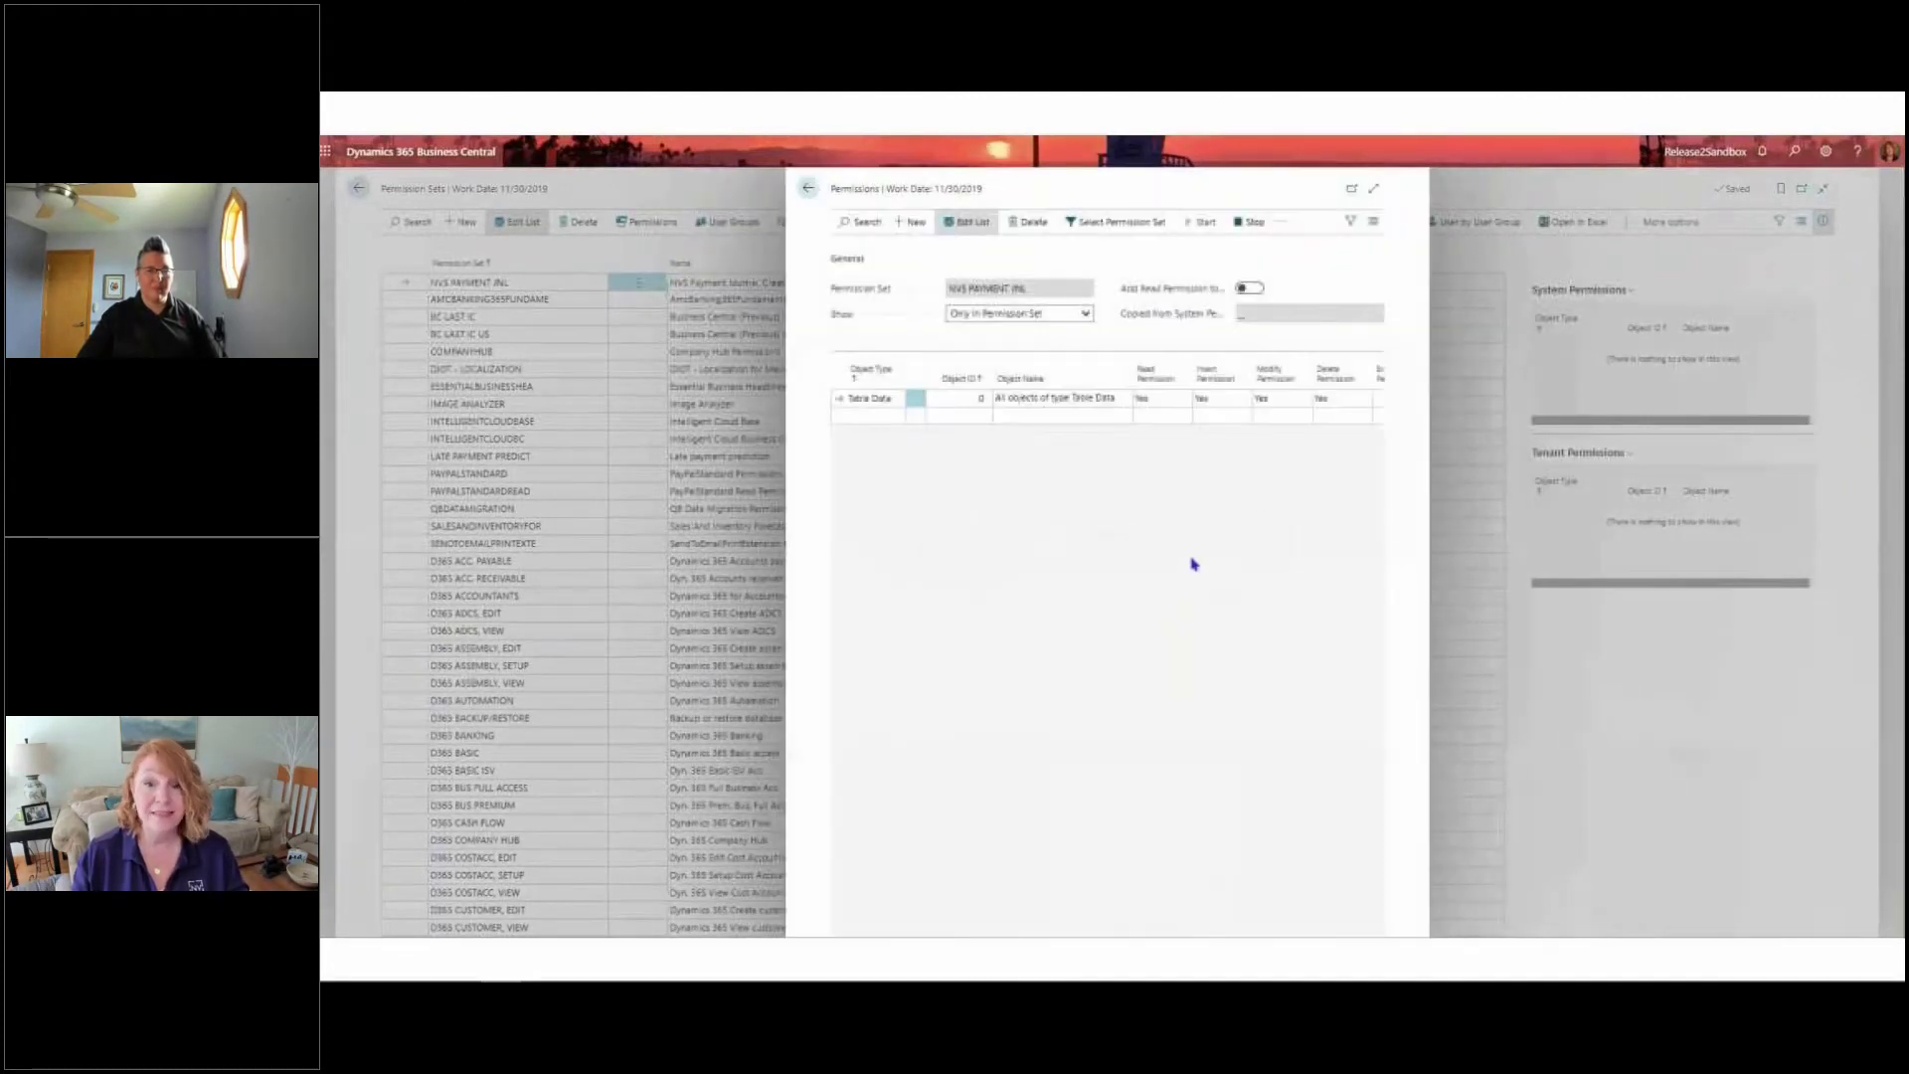
Open the Payment Journals page and run Suggest Vendor Payments for the GENERAL batch with the last used options and filters
click(1794, 152)
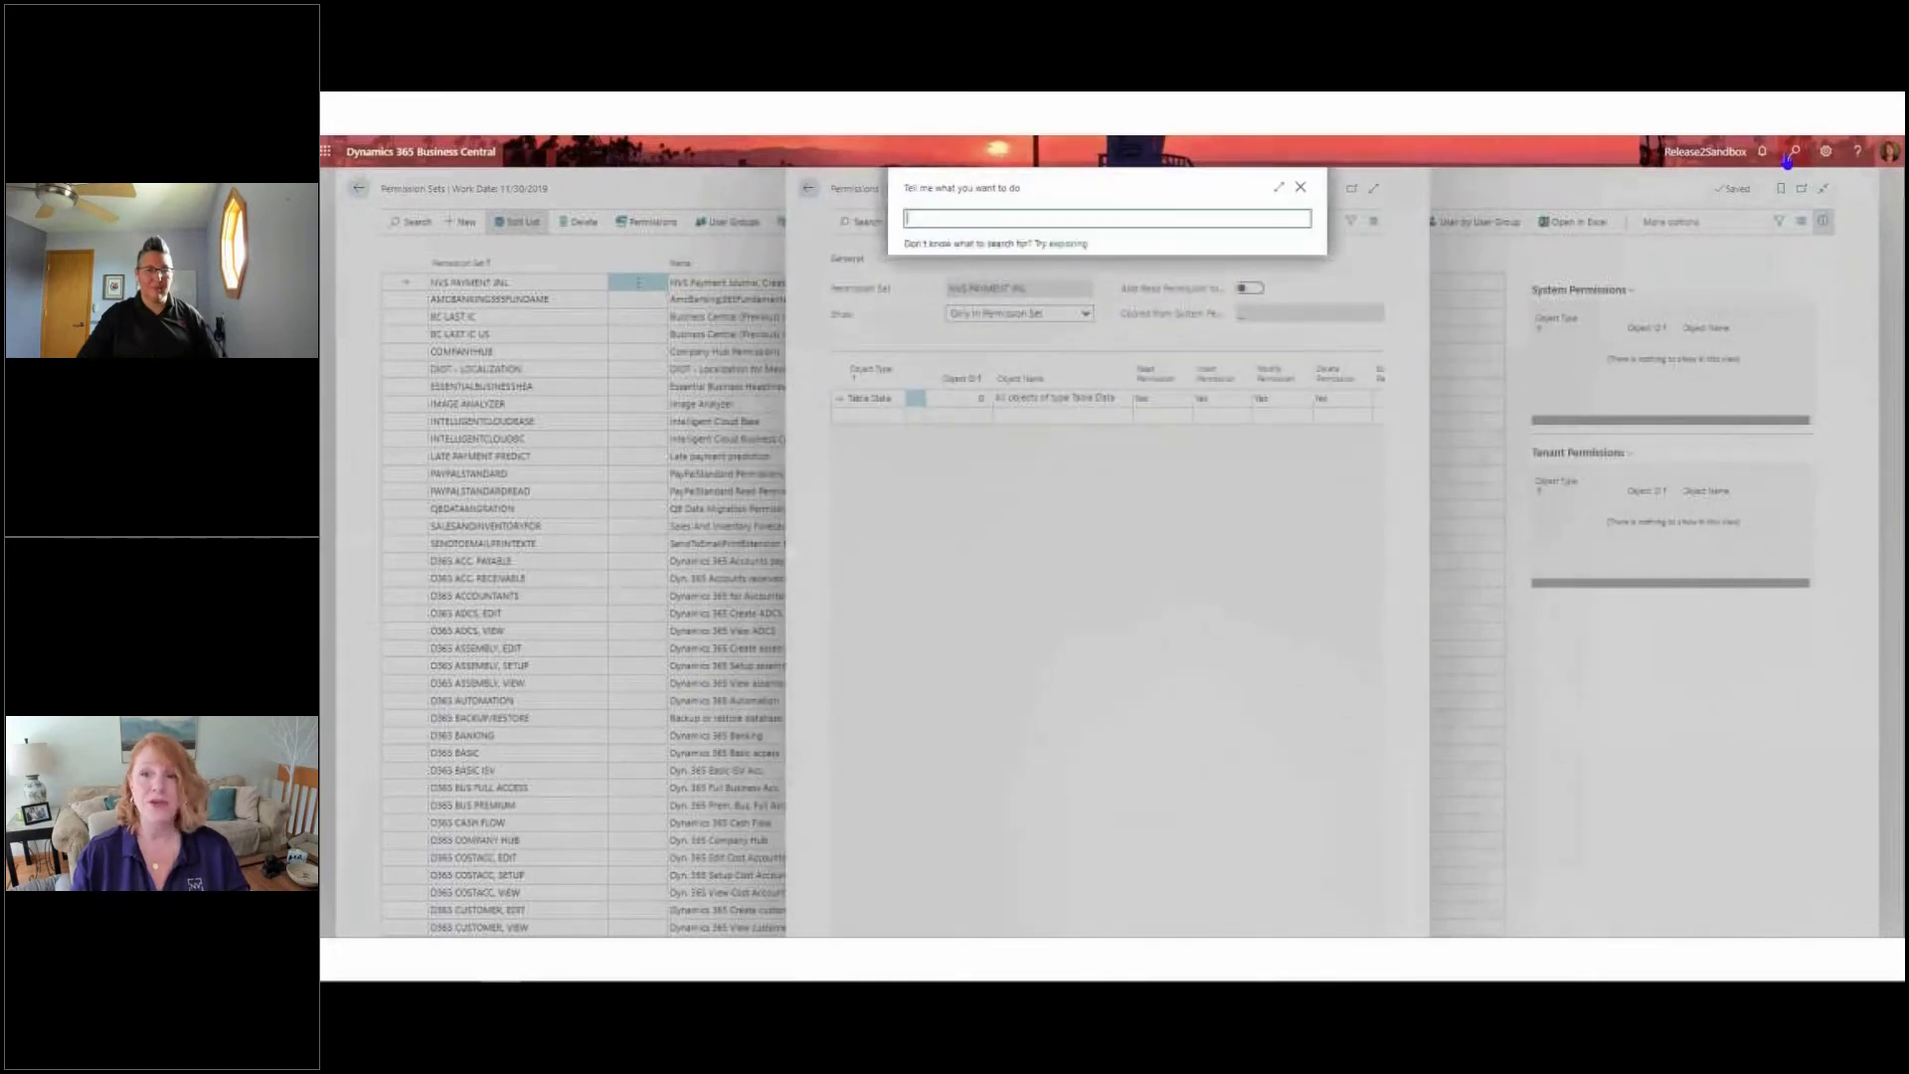
text(pay jou)
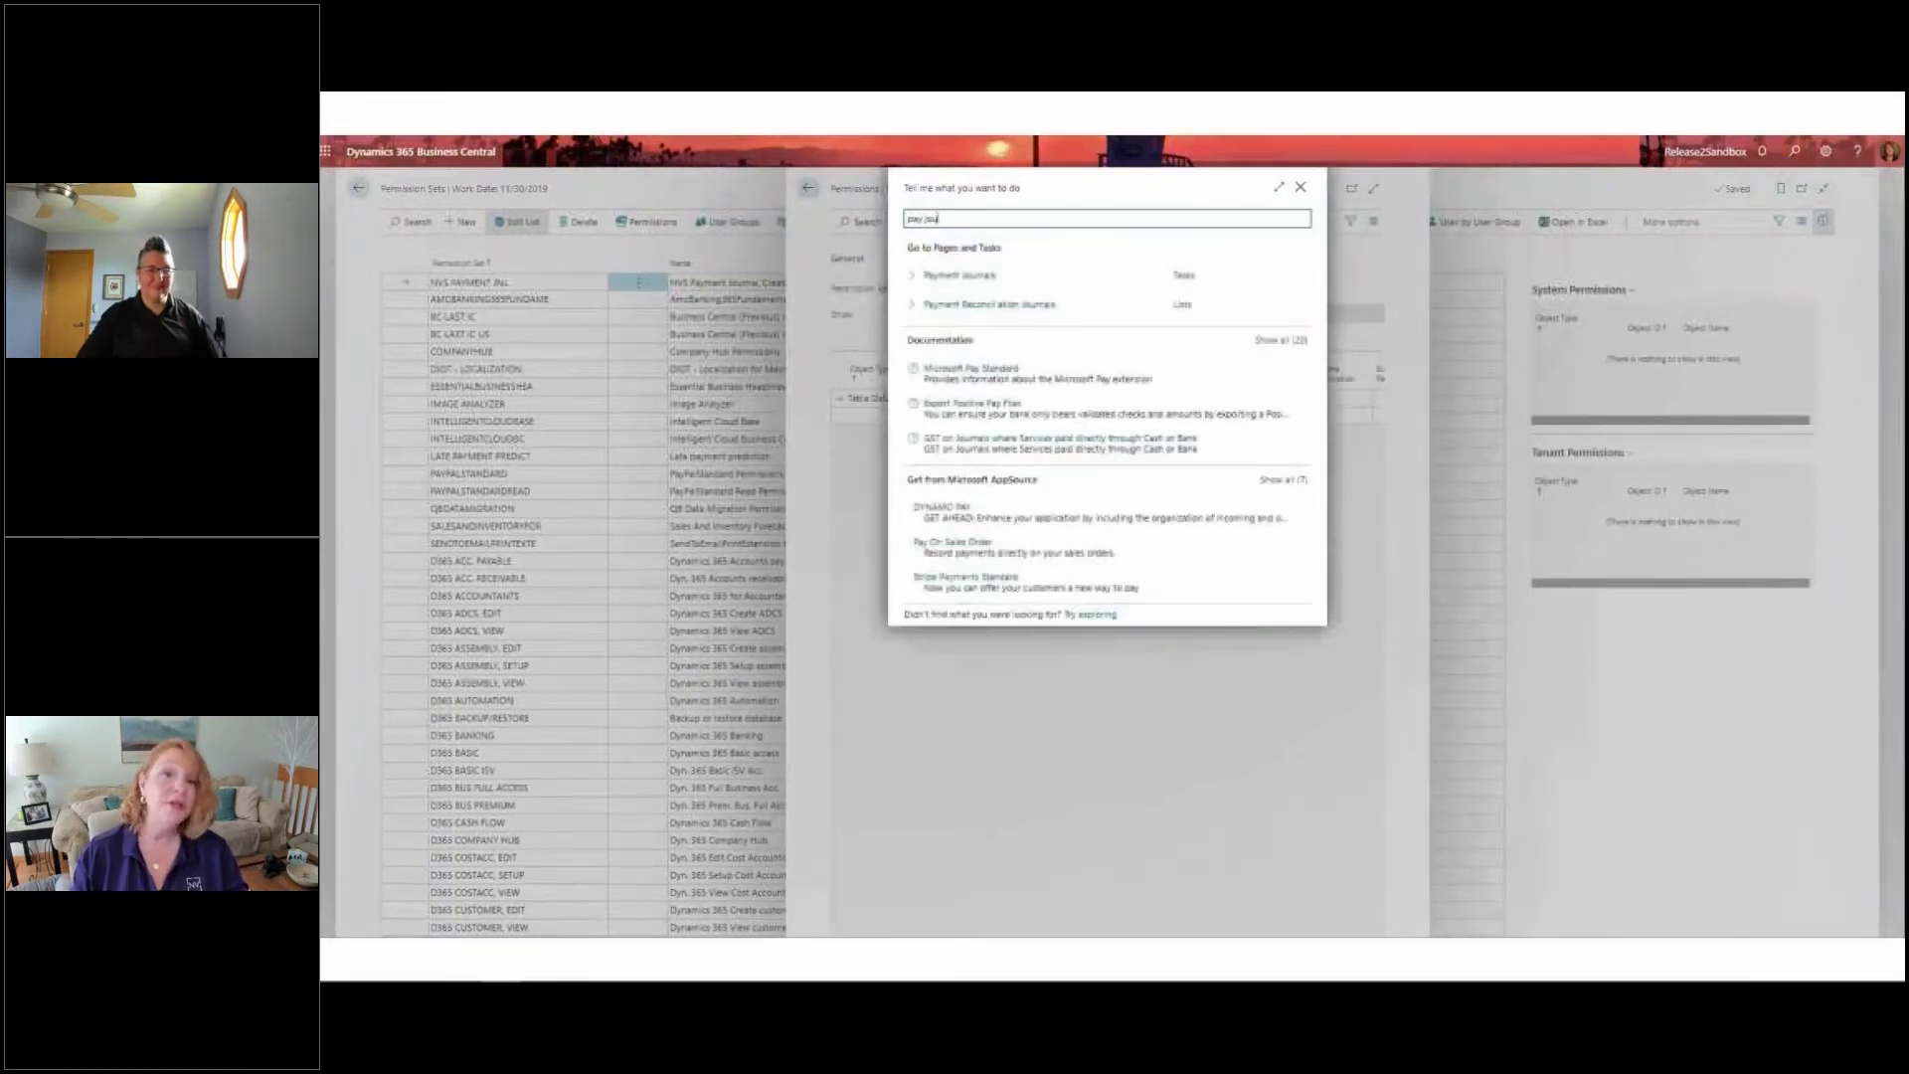
click(1063, 274)
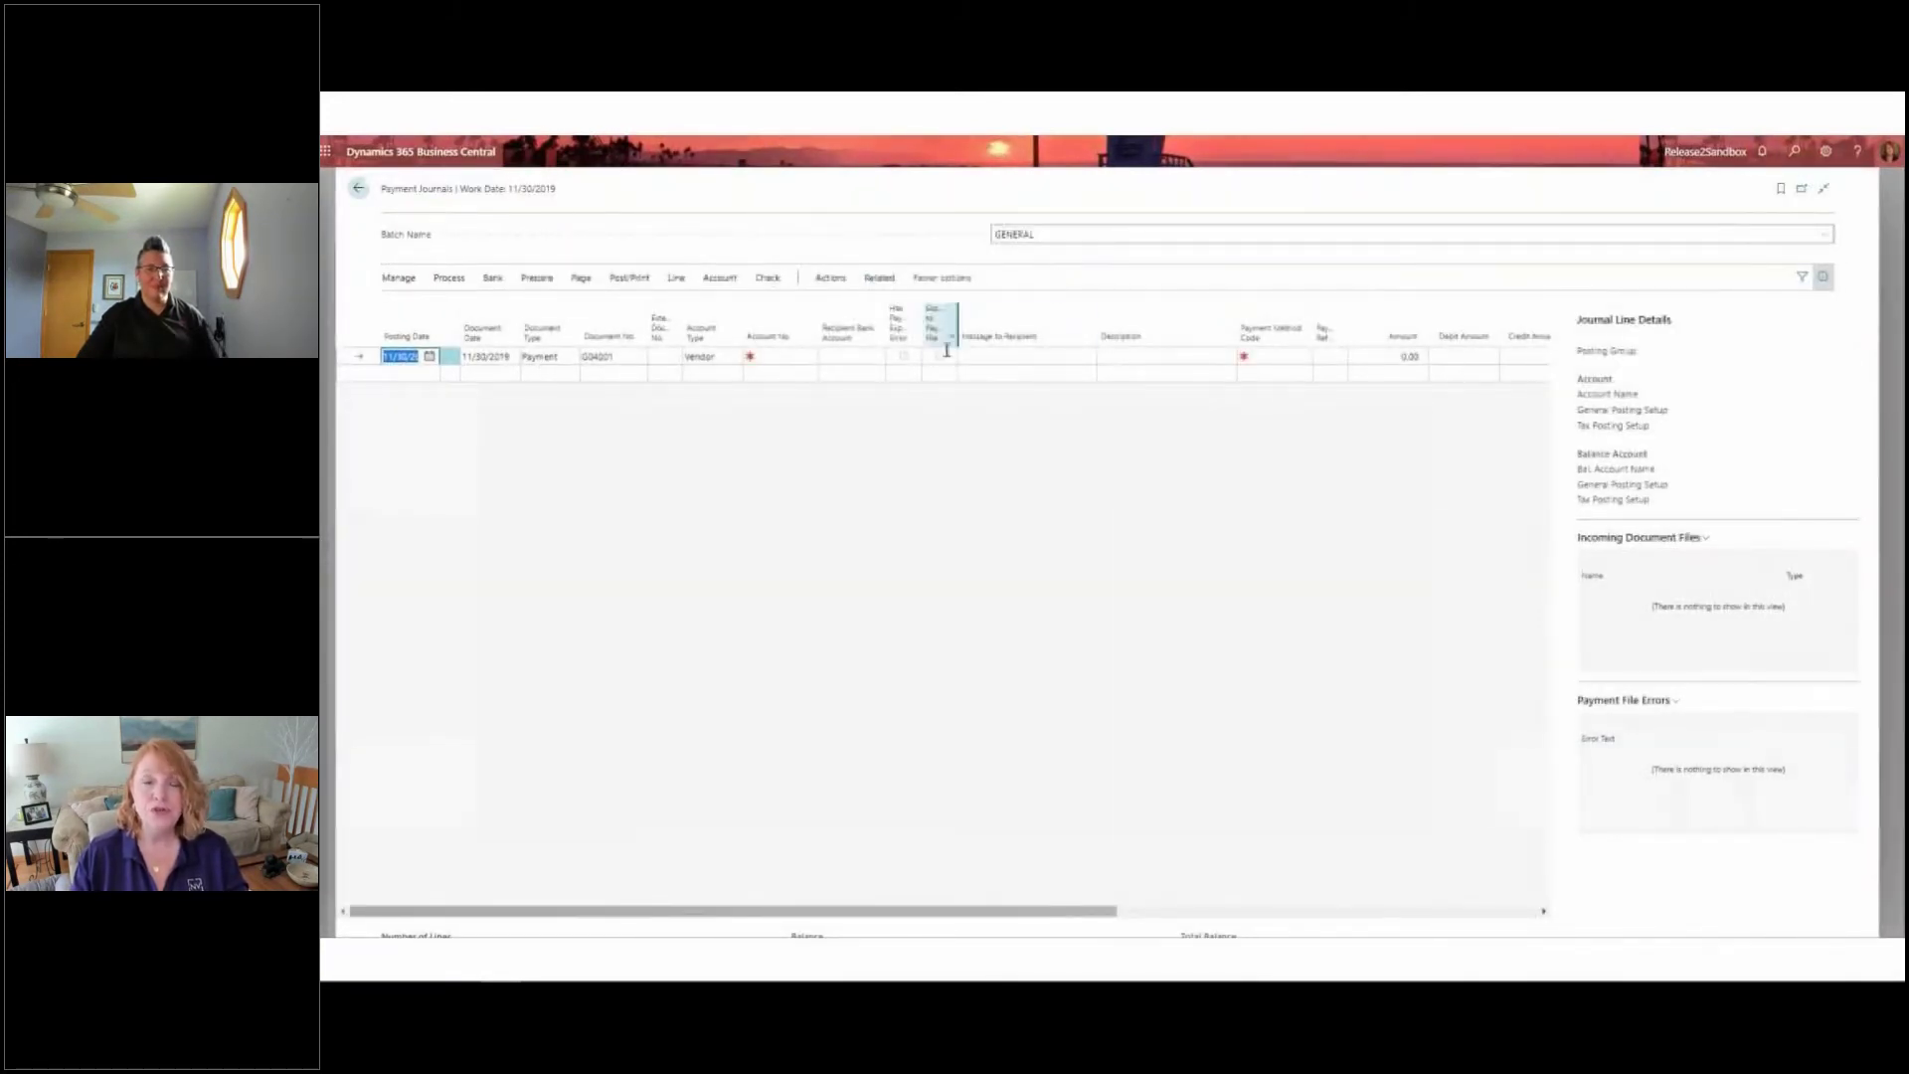
click(540, 281)
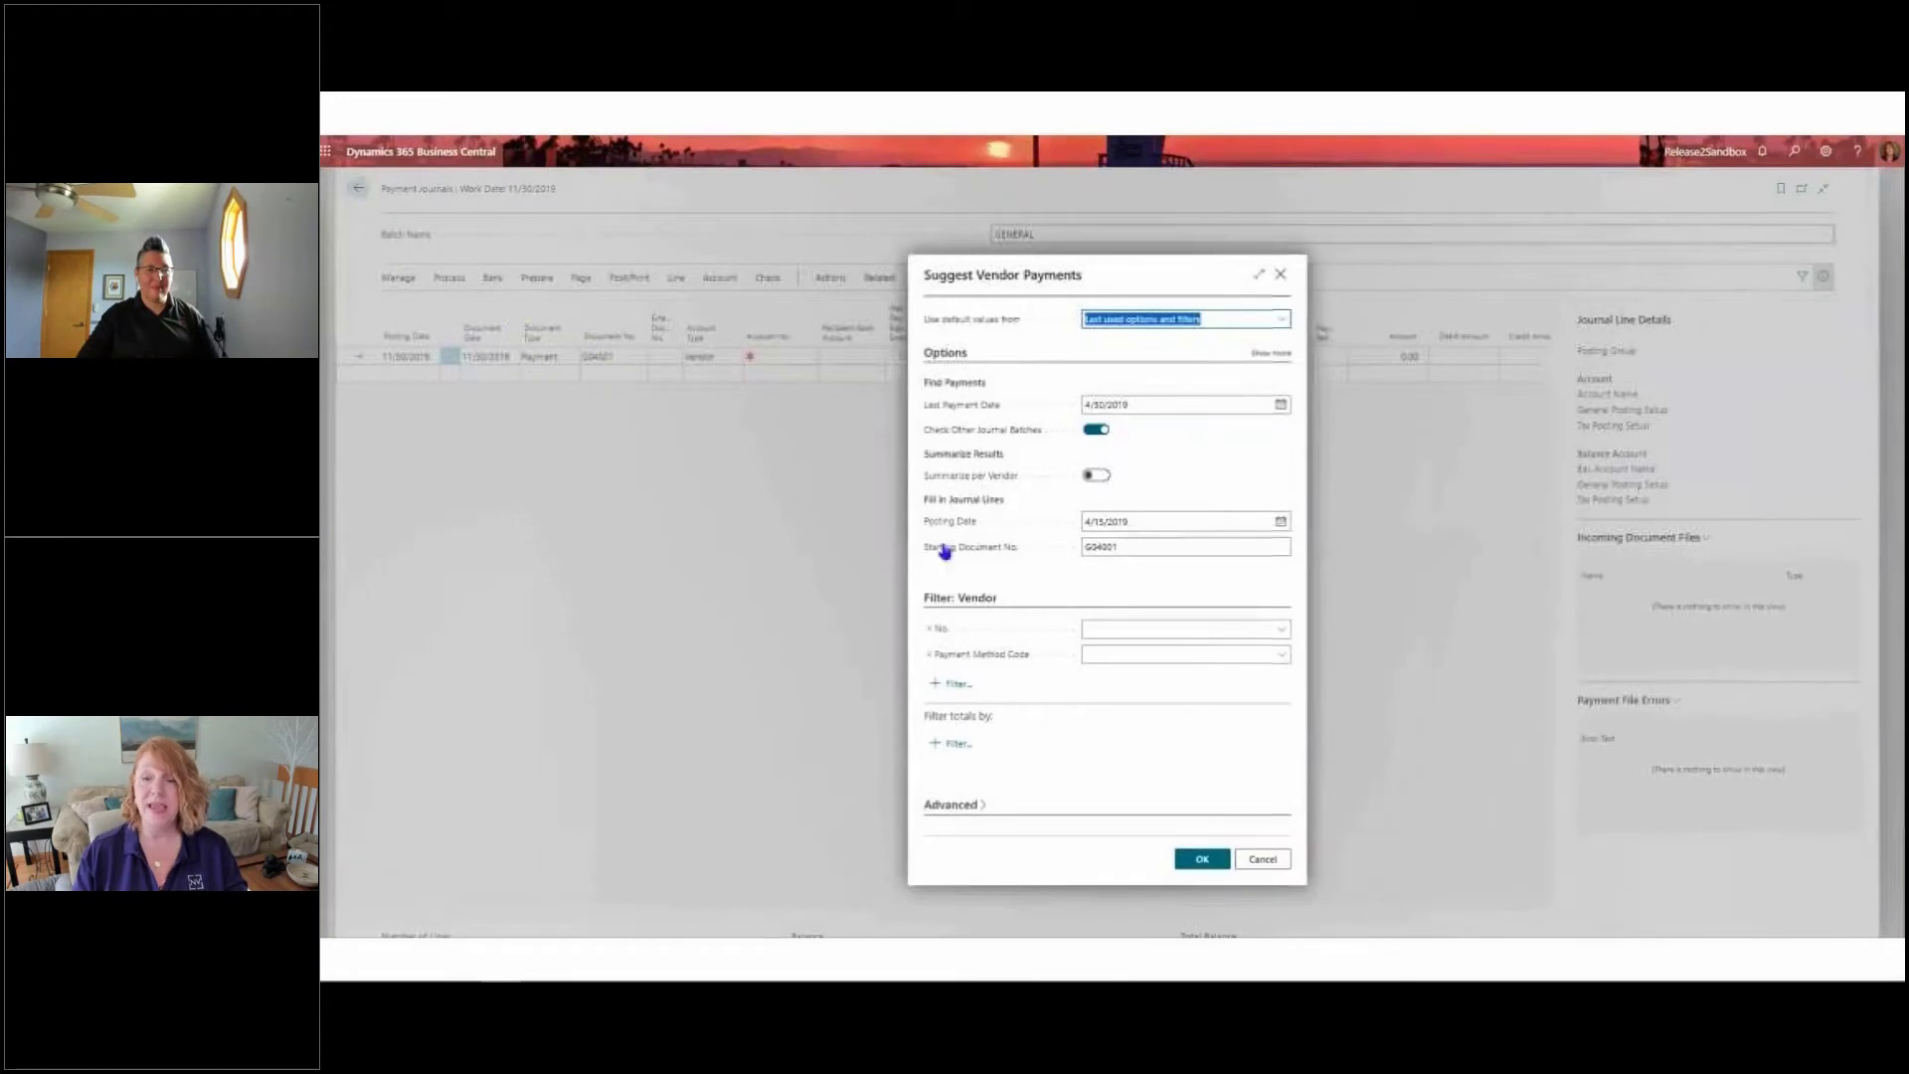
click(1203, 859)
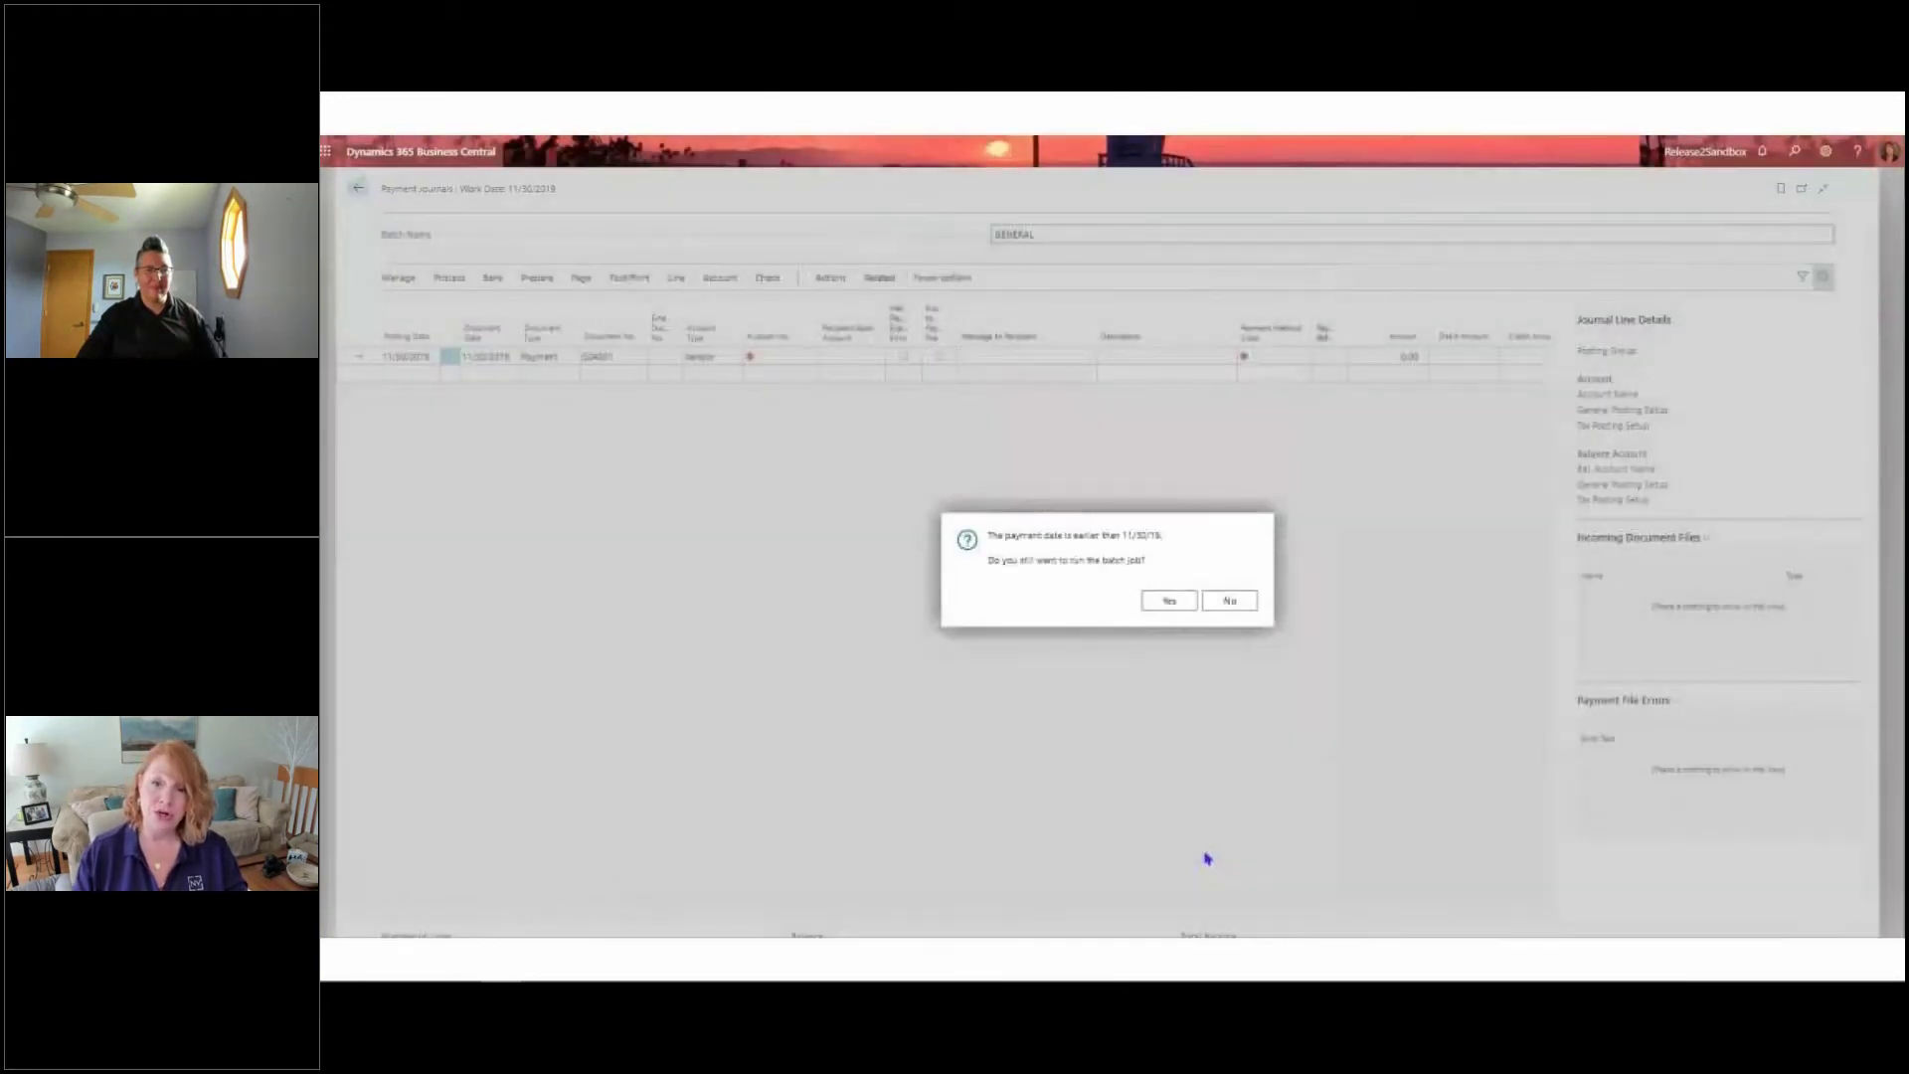
click(1161, 600)
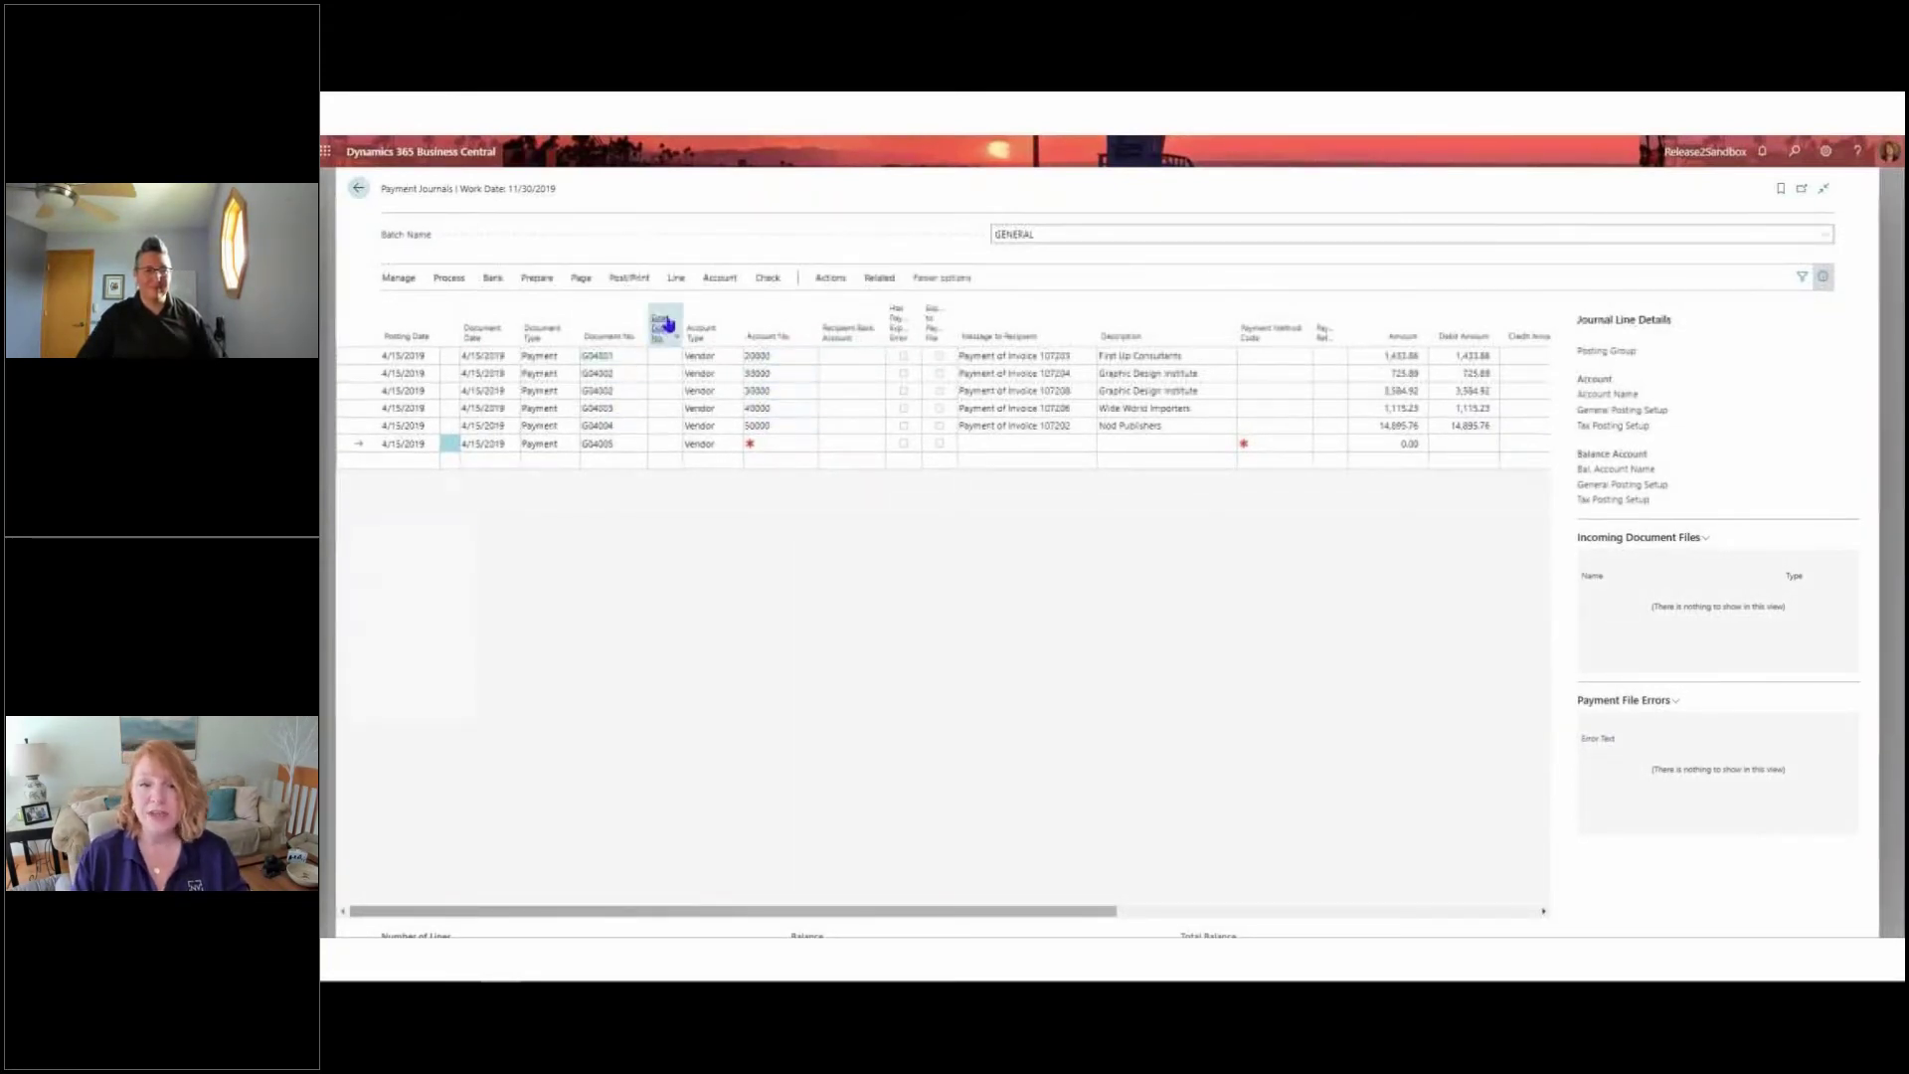
Preview the Vendor Pre-Payment Journal report for the suggested payments without a posting date filter, and return to the journal
click(821, 287)
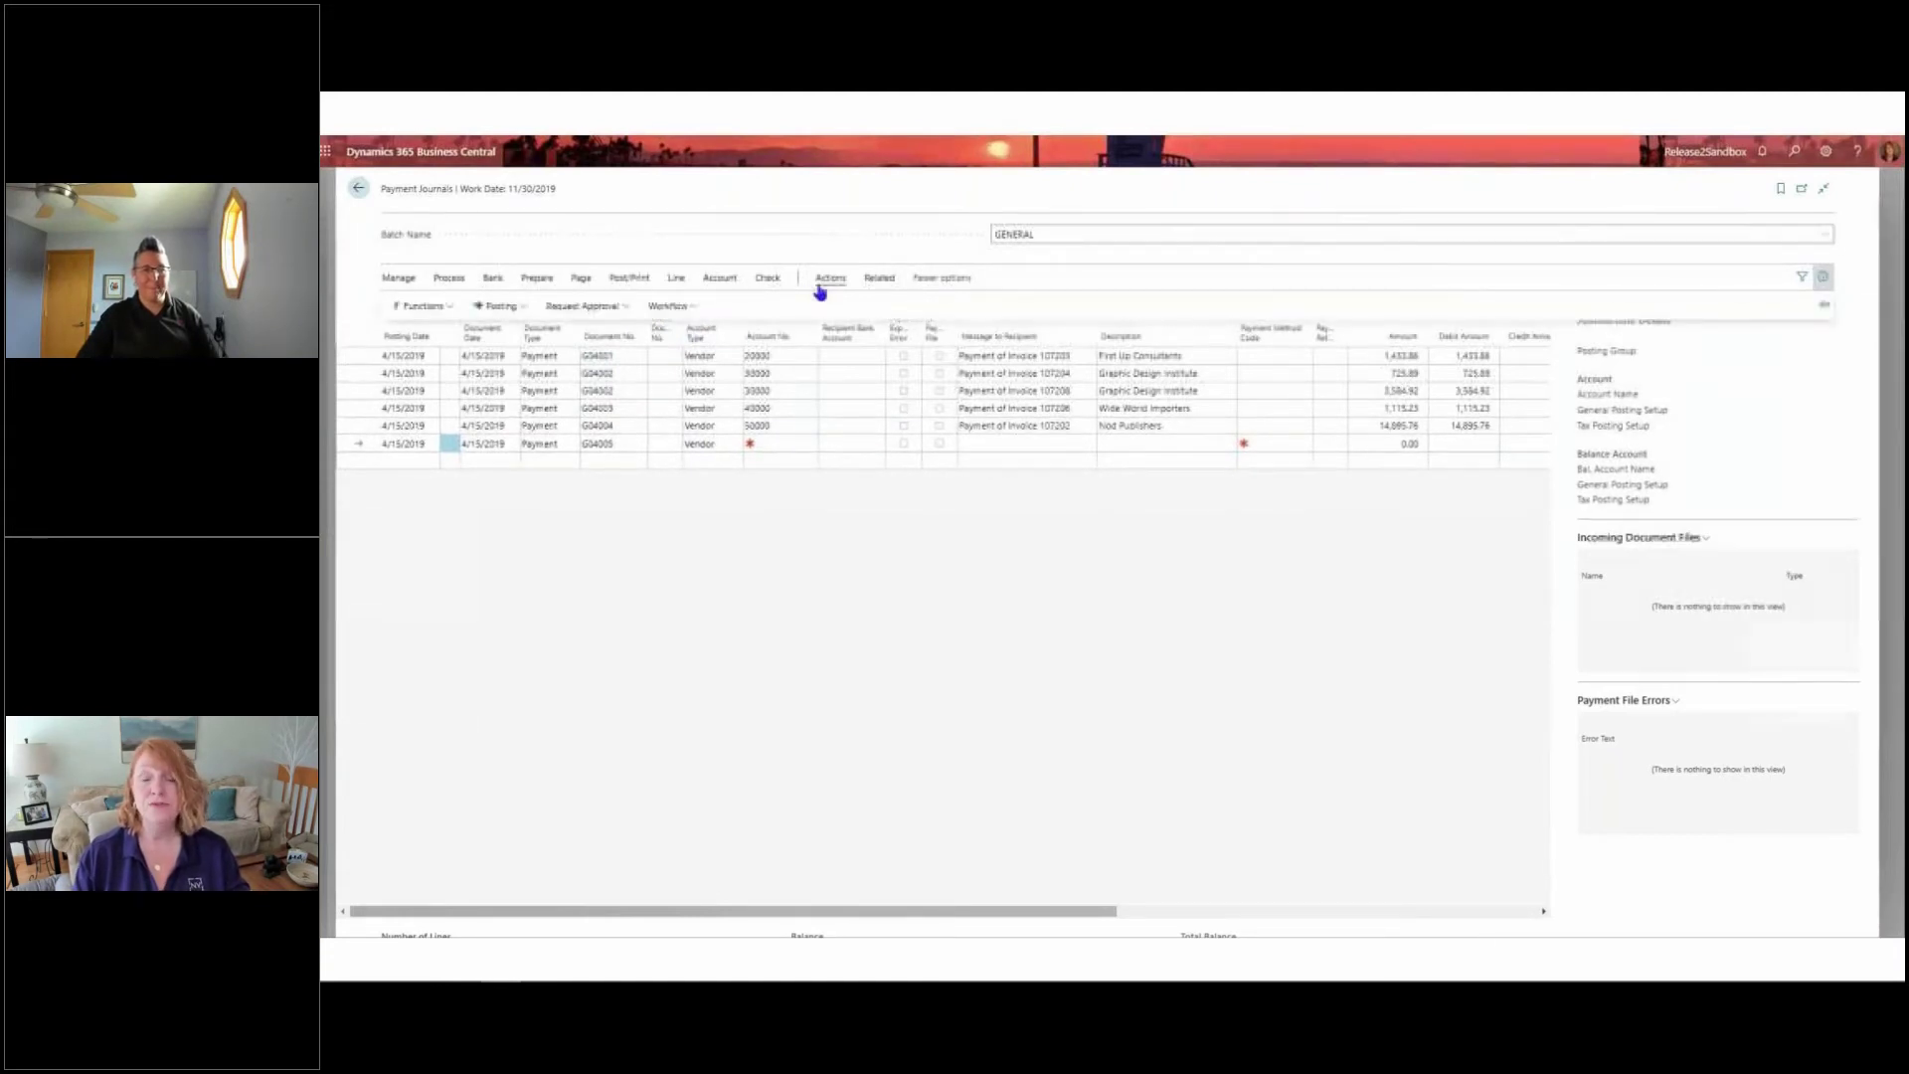
click(519, 311)
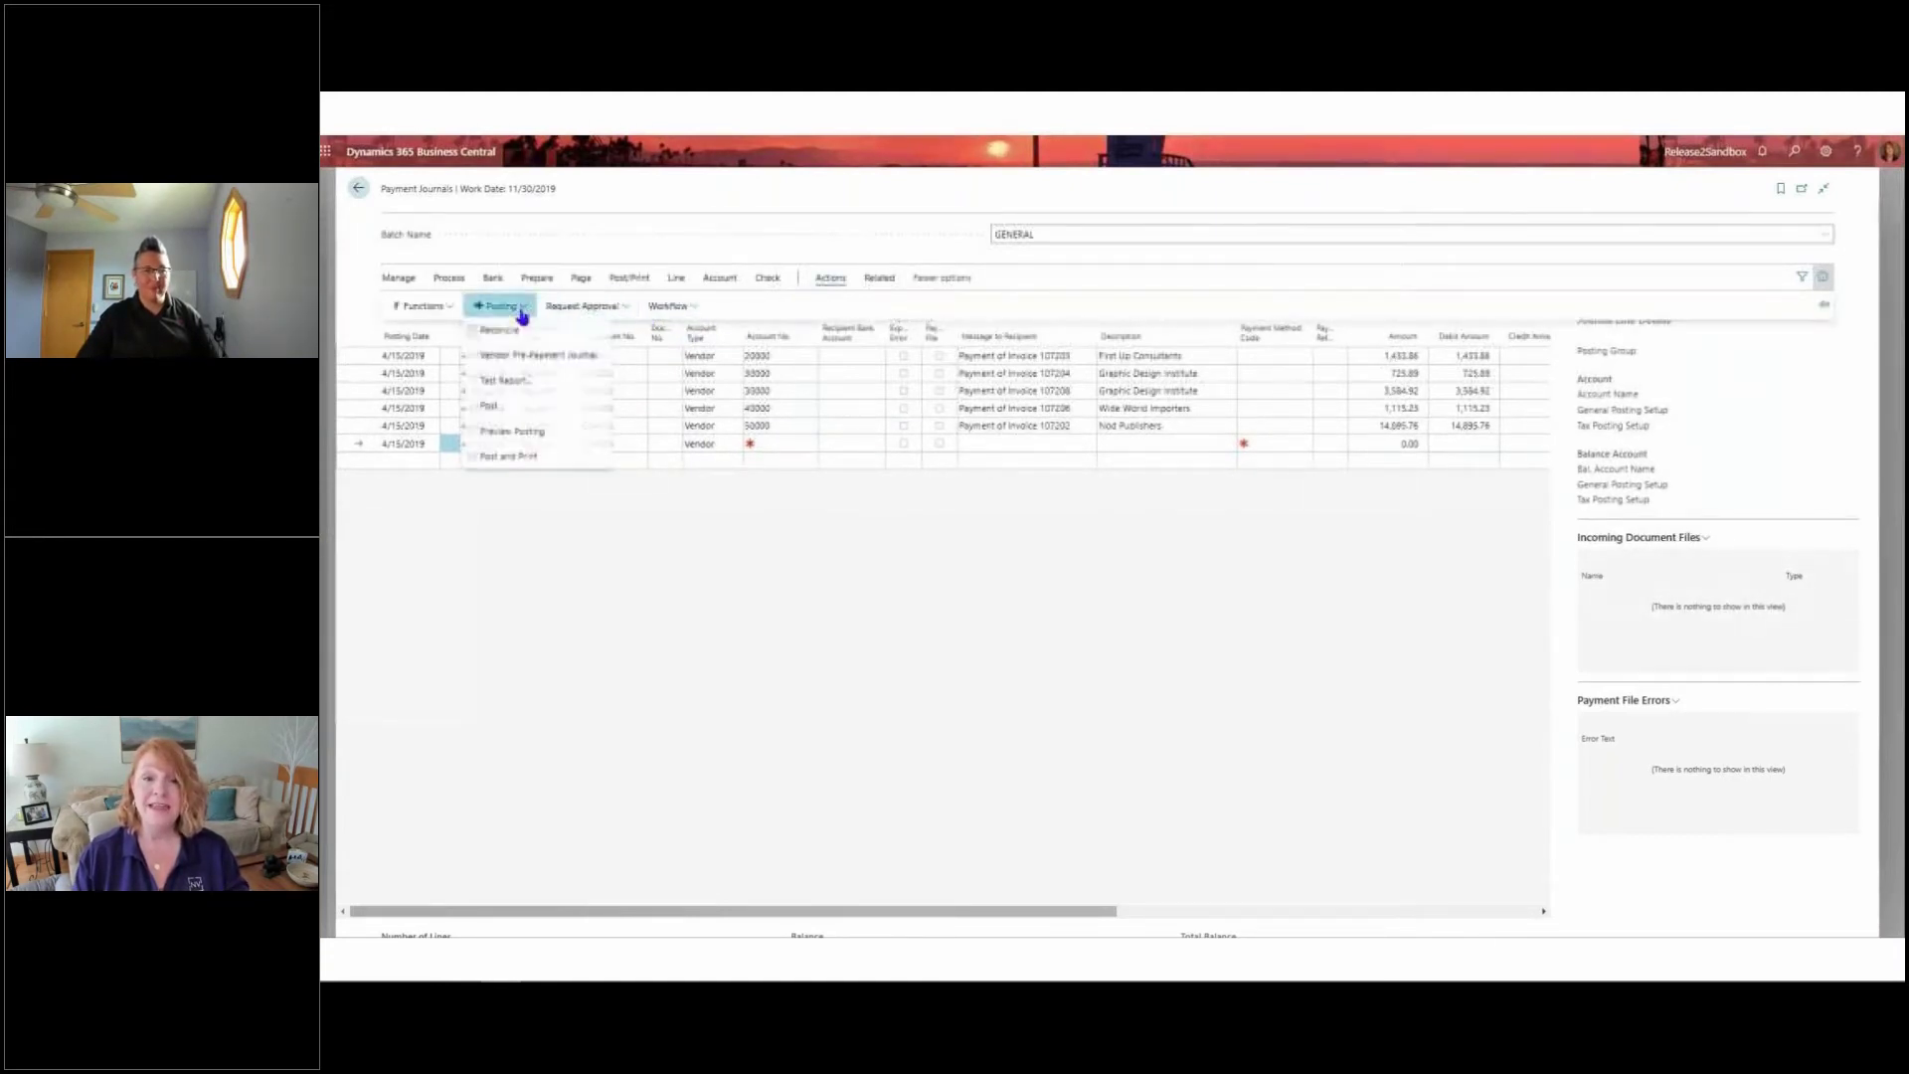
click(598, 358)
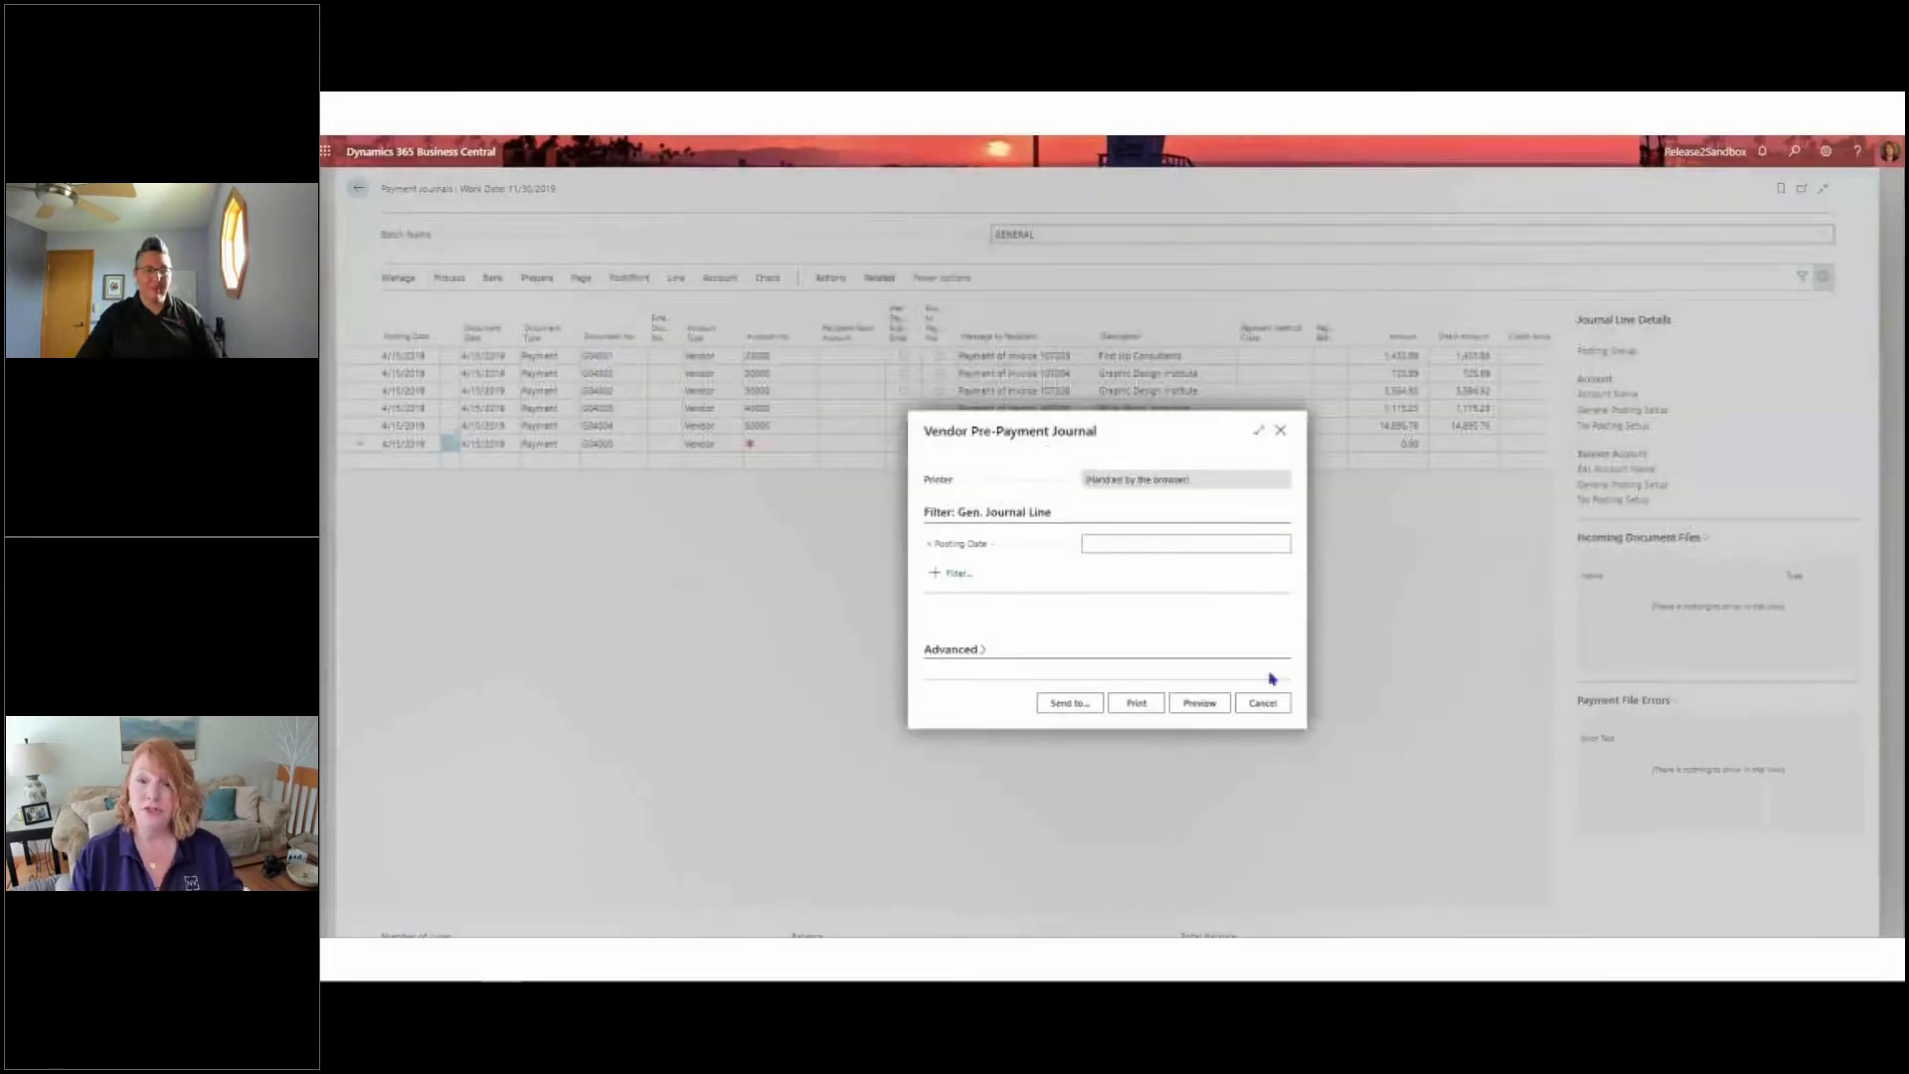
click(1218, 712)
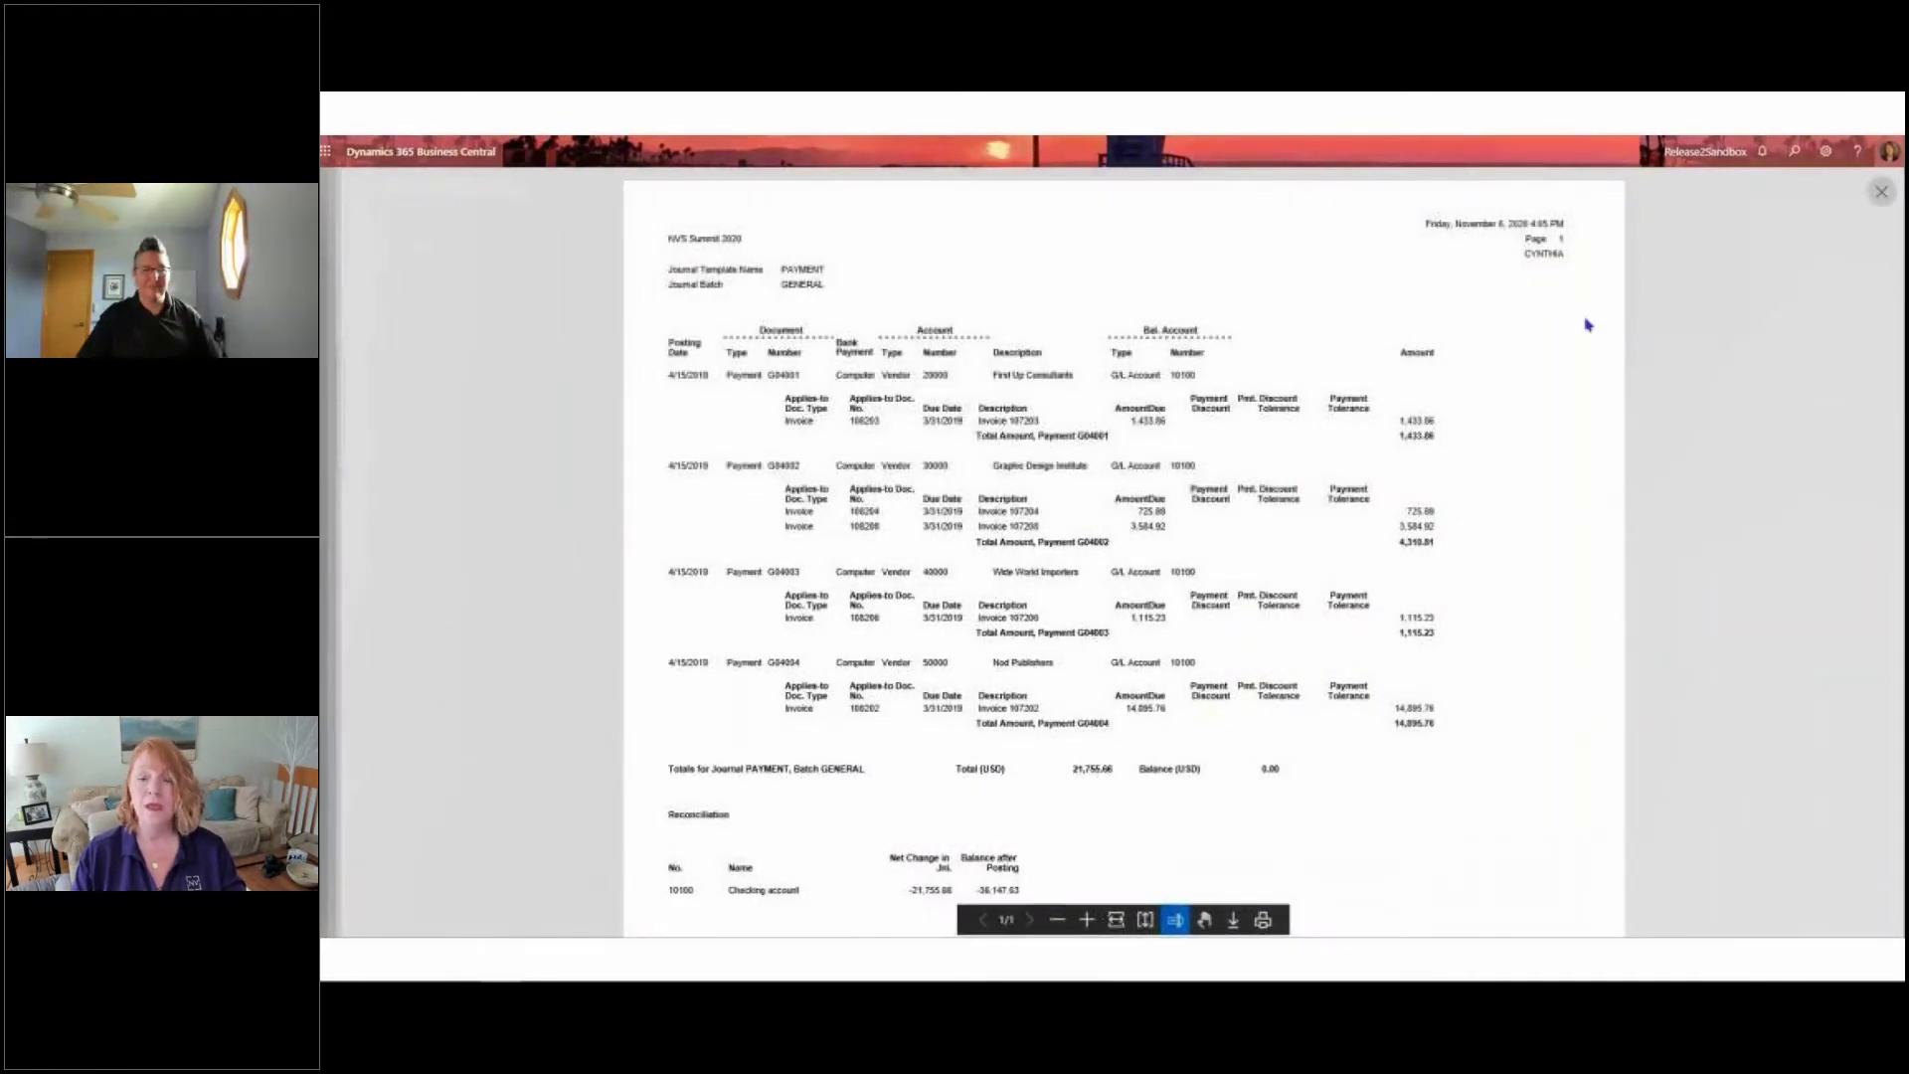
click(1880, 194)
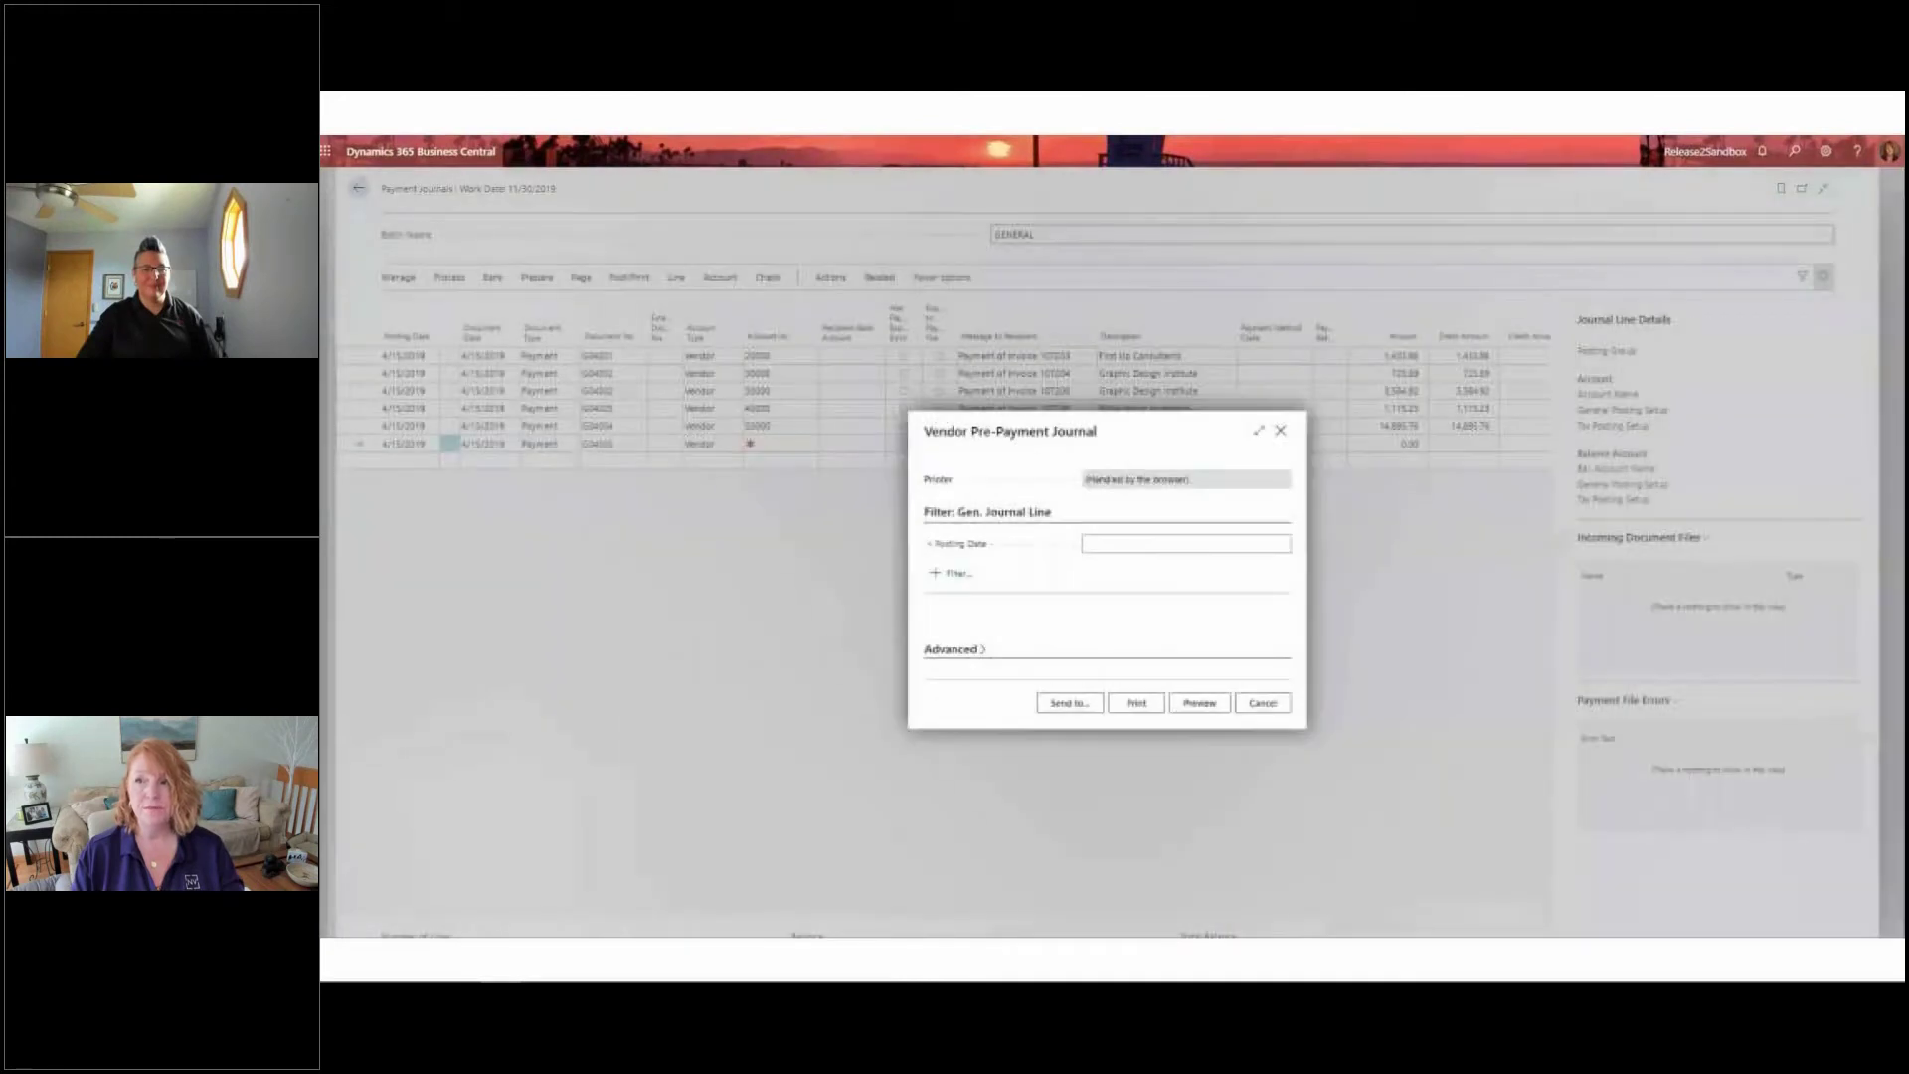
click(1279, 432)
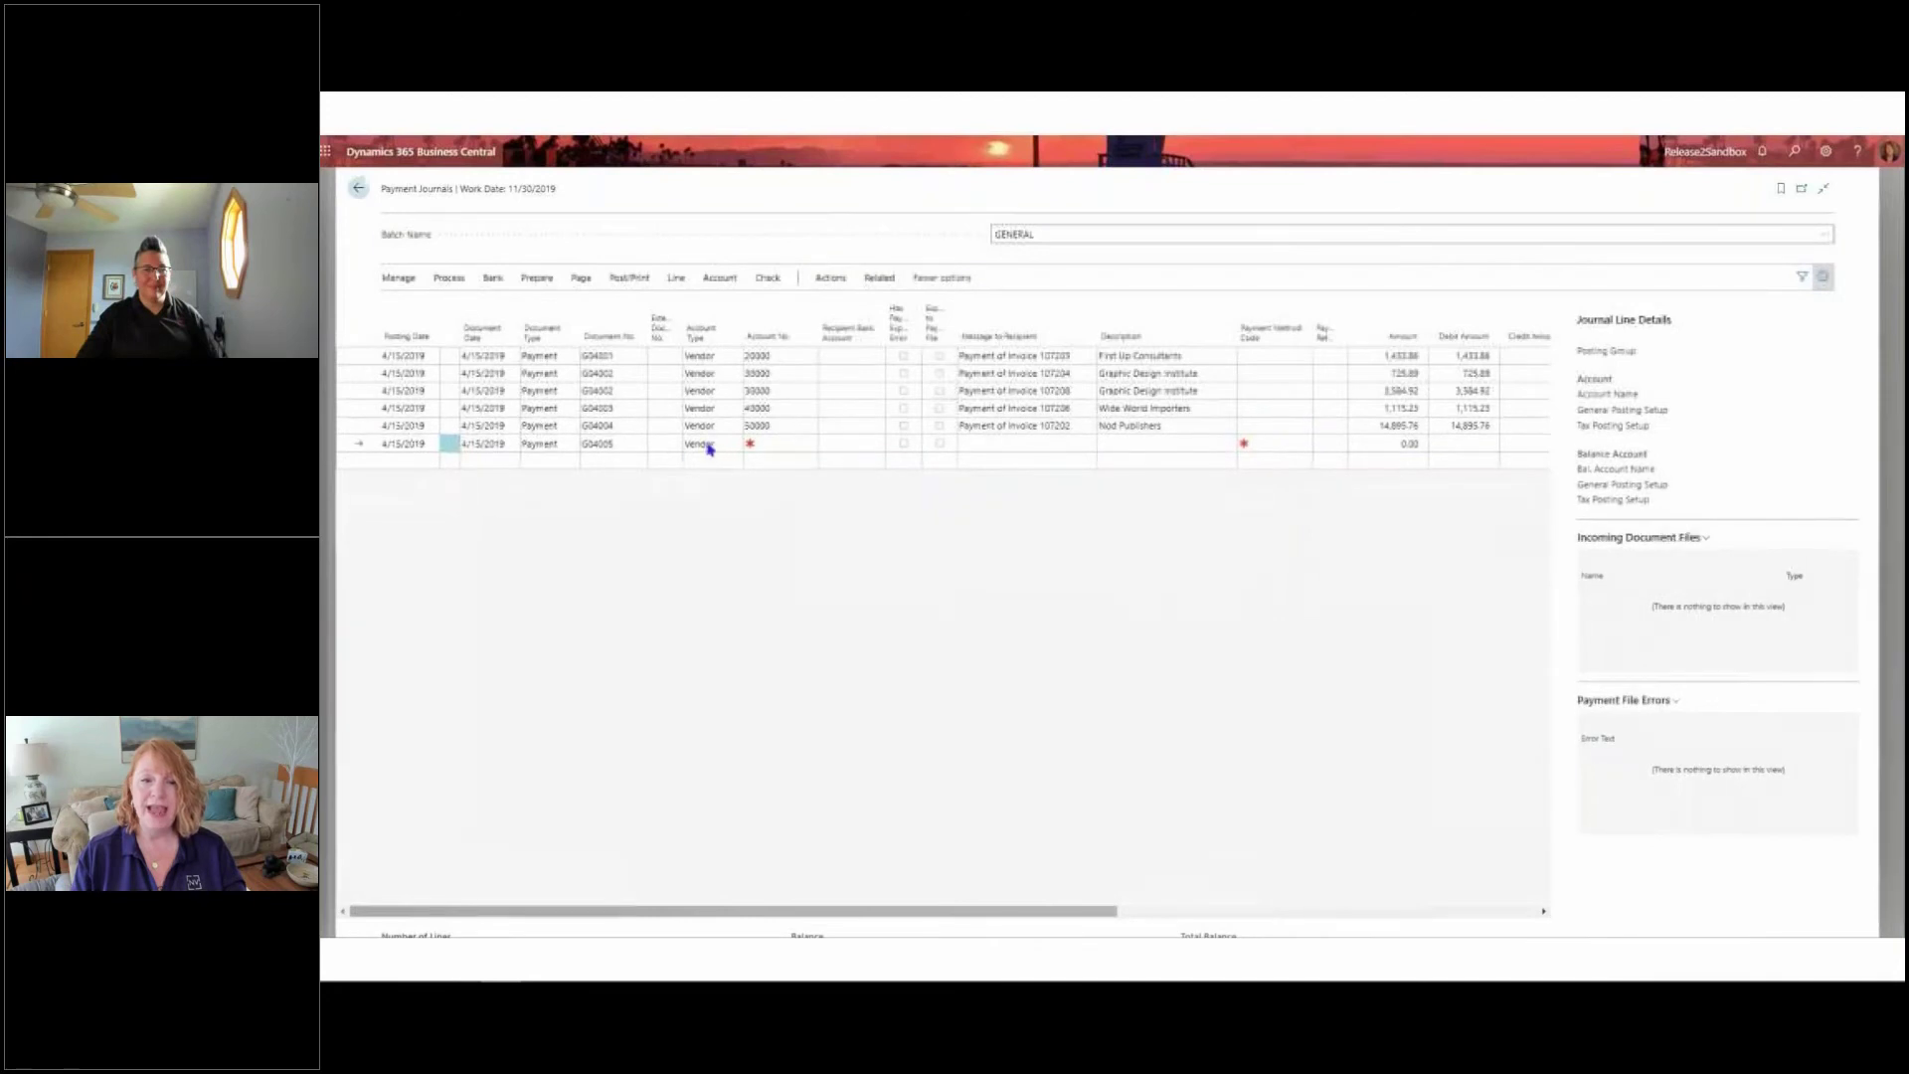
View the vendor card from the blank payment journal line, including its payment settings, and return to the journal
click(721, 281)
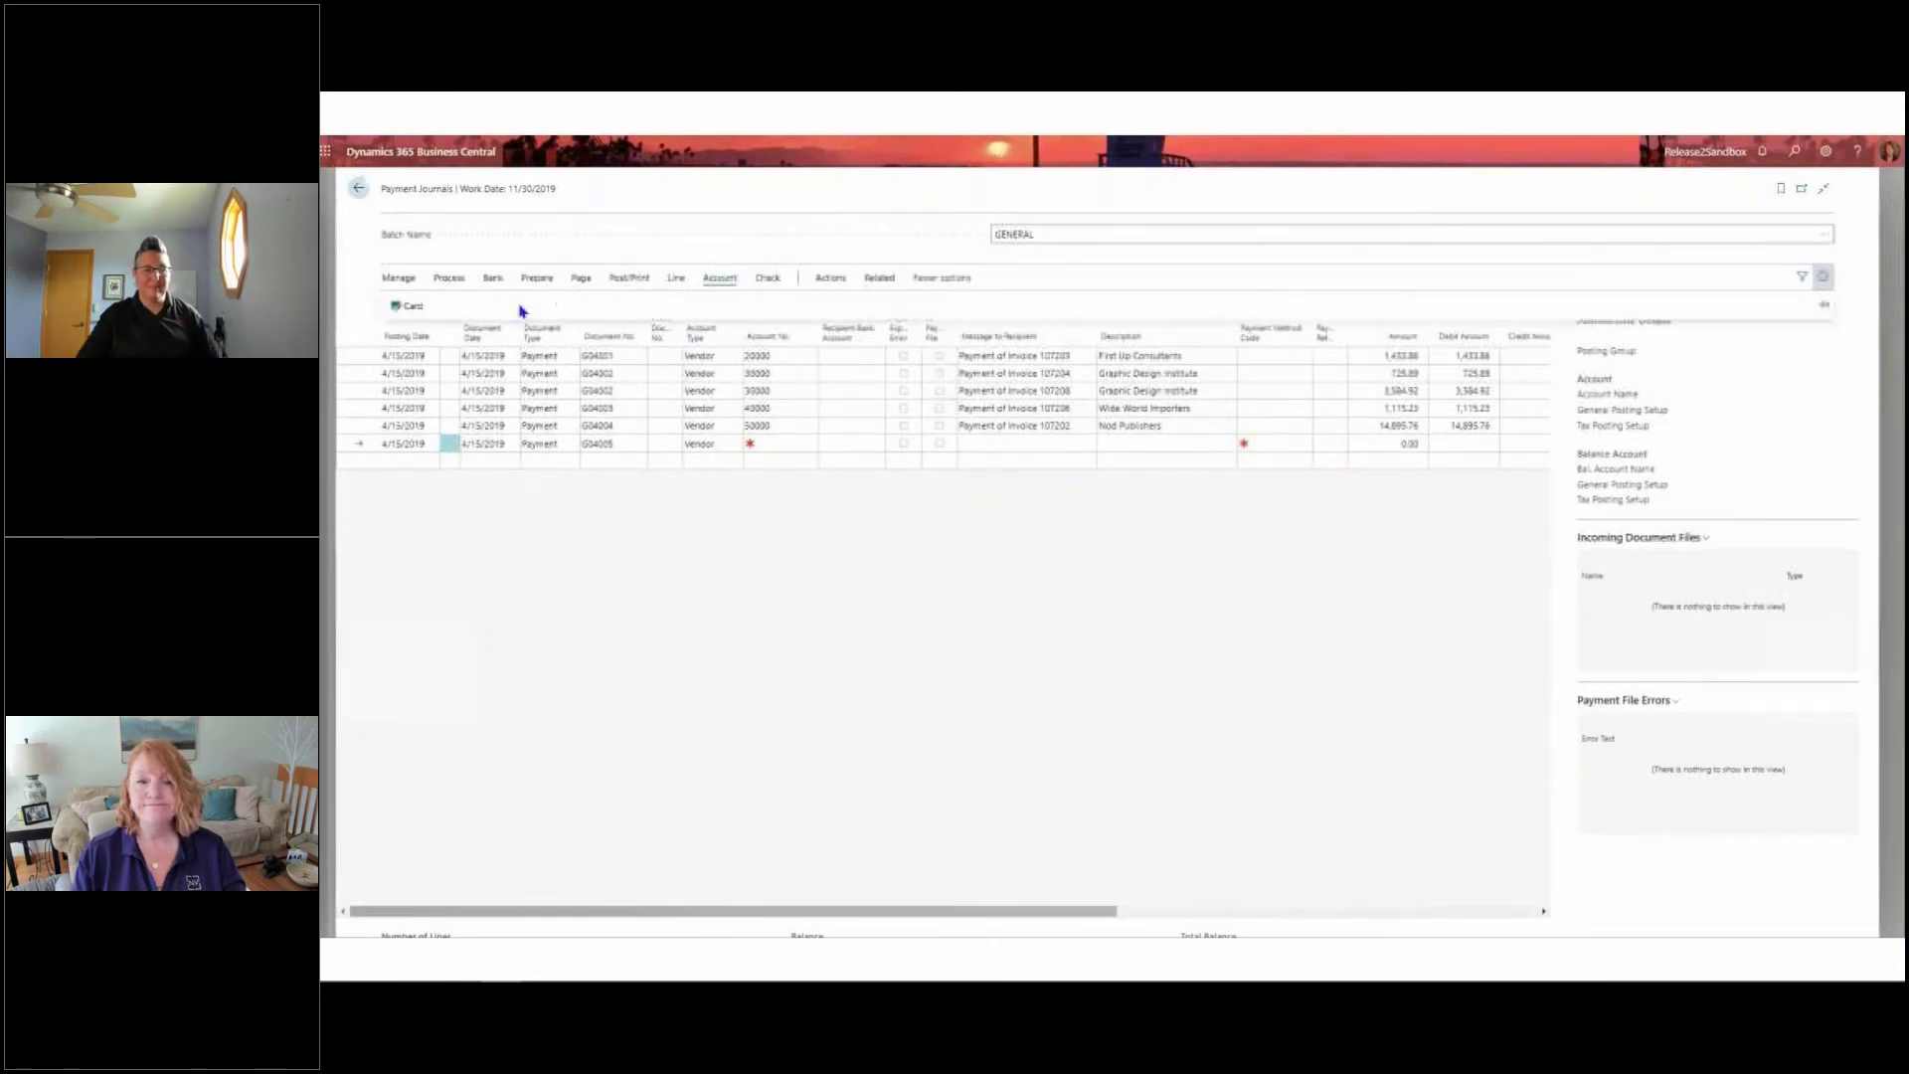
click(416, 308)
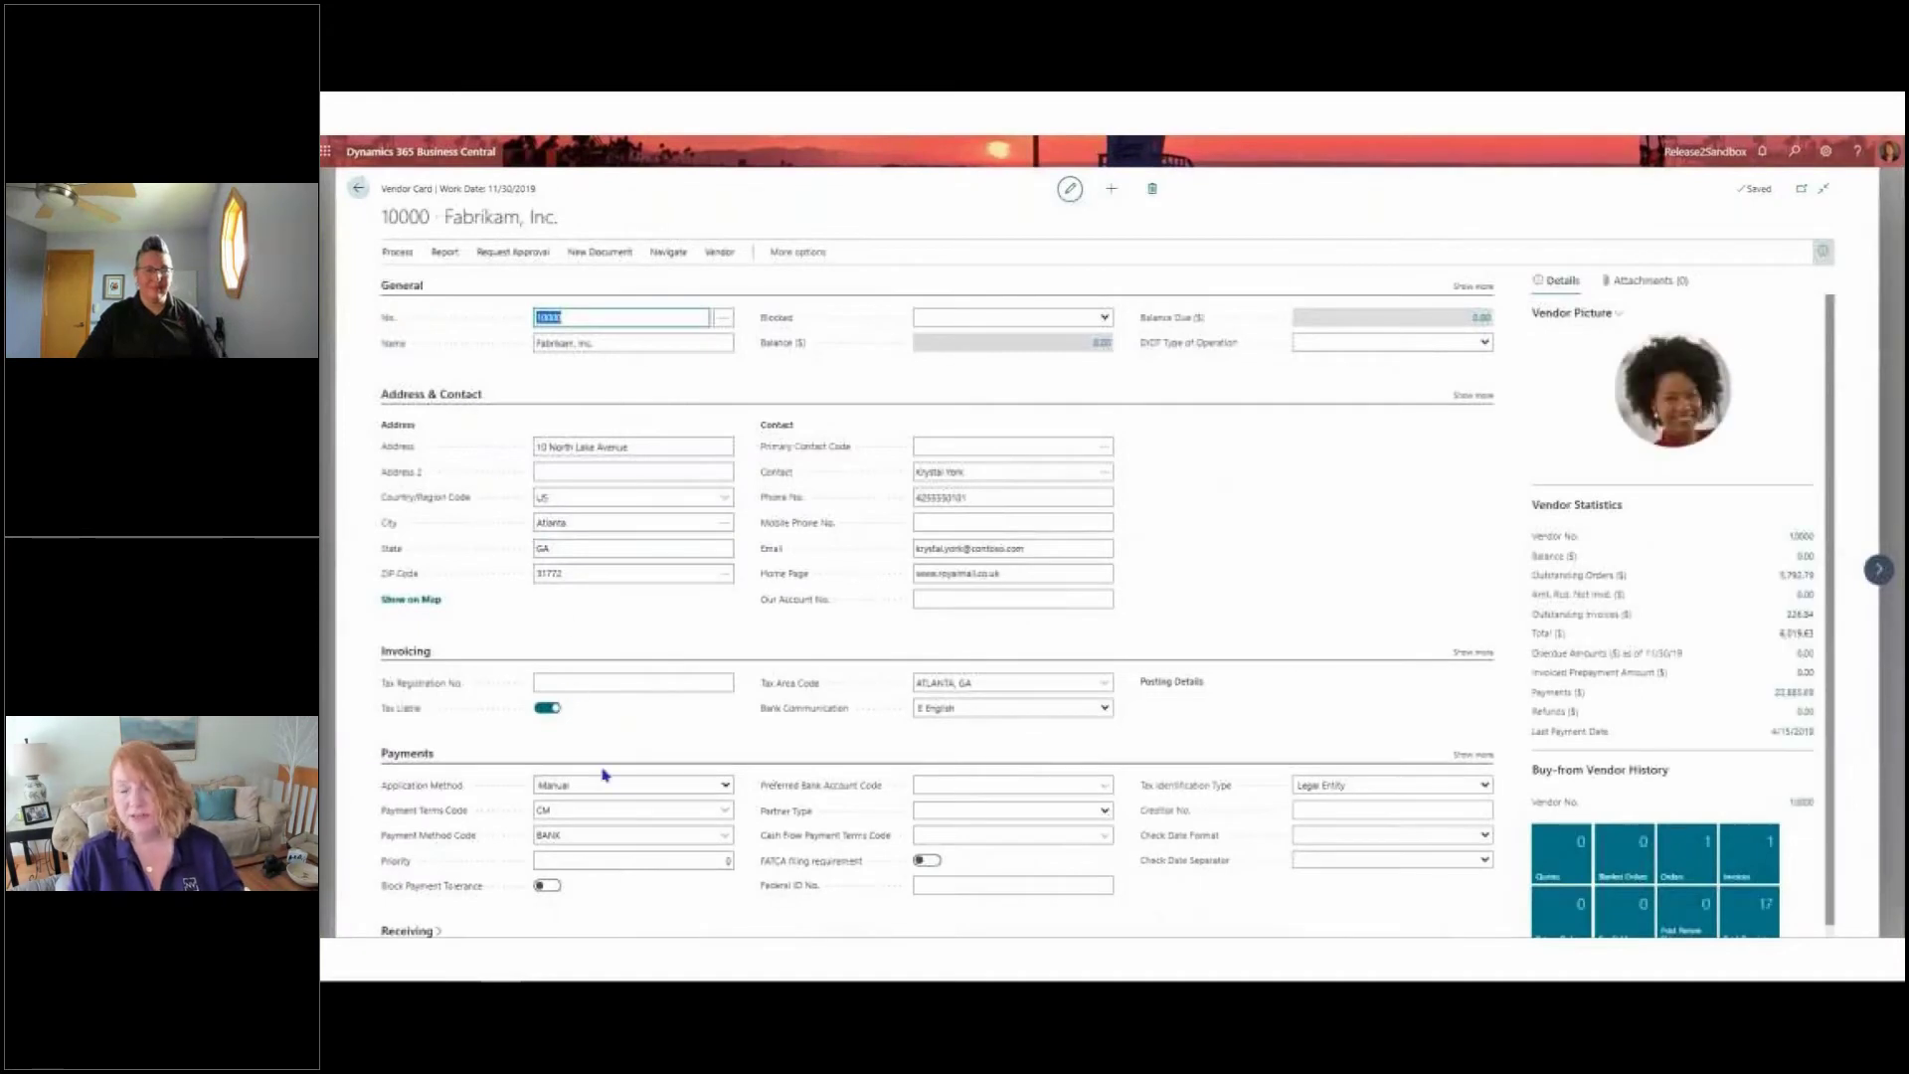
click(634, 810)
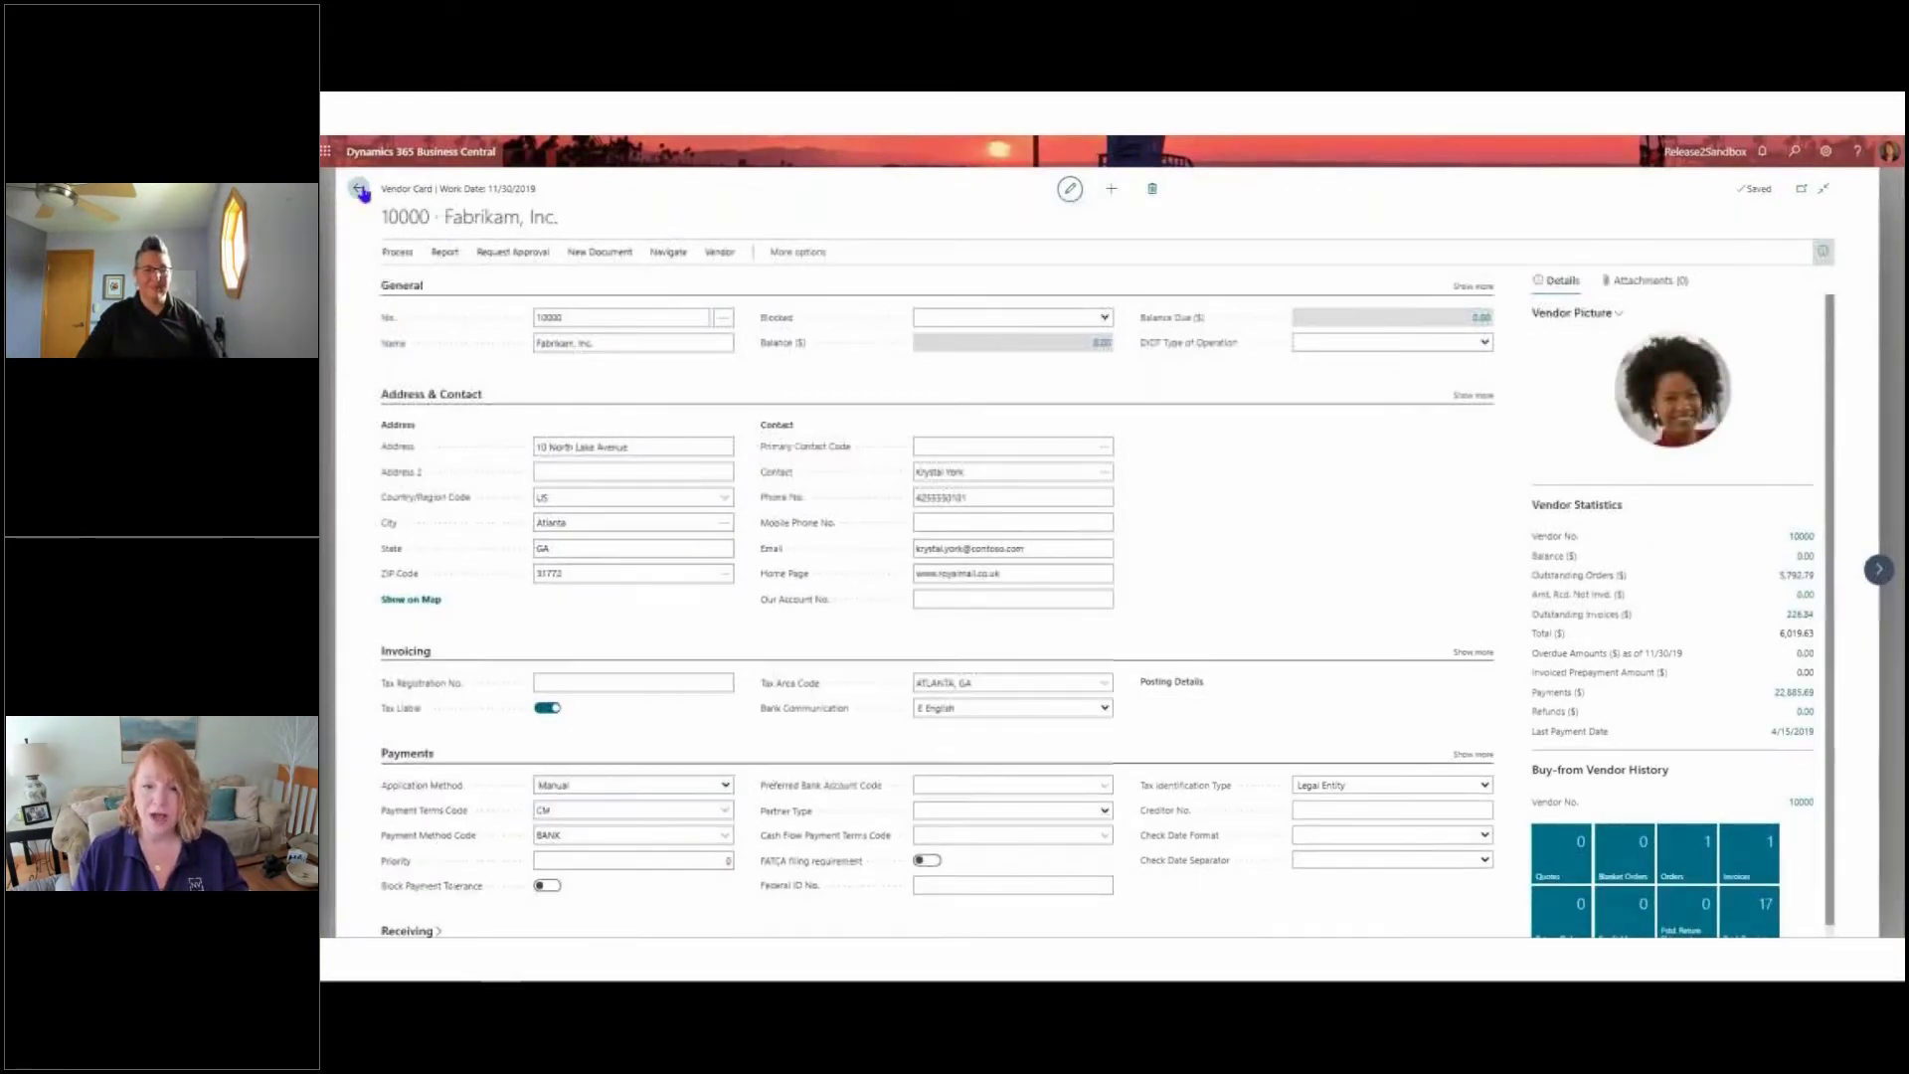
click(360, 190)
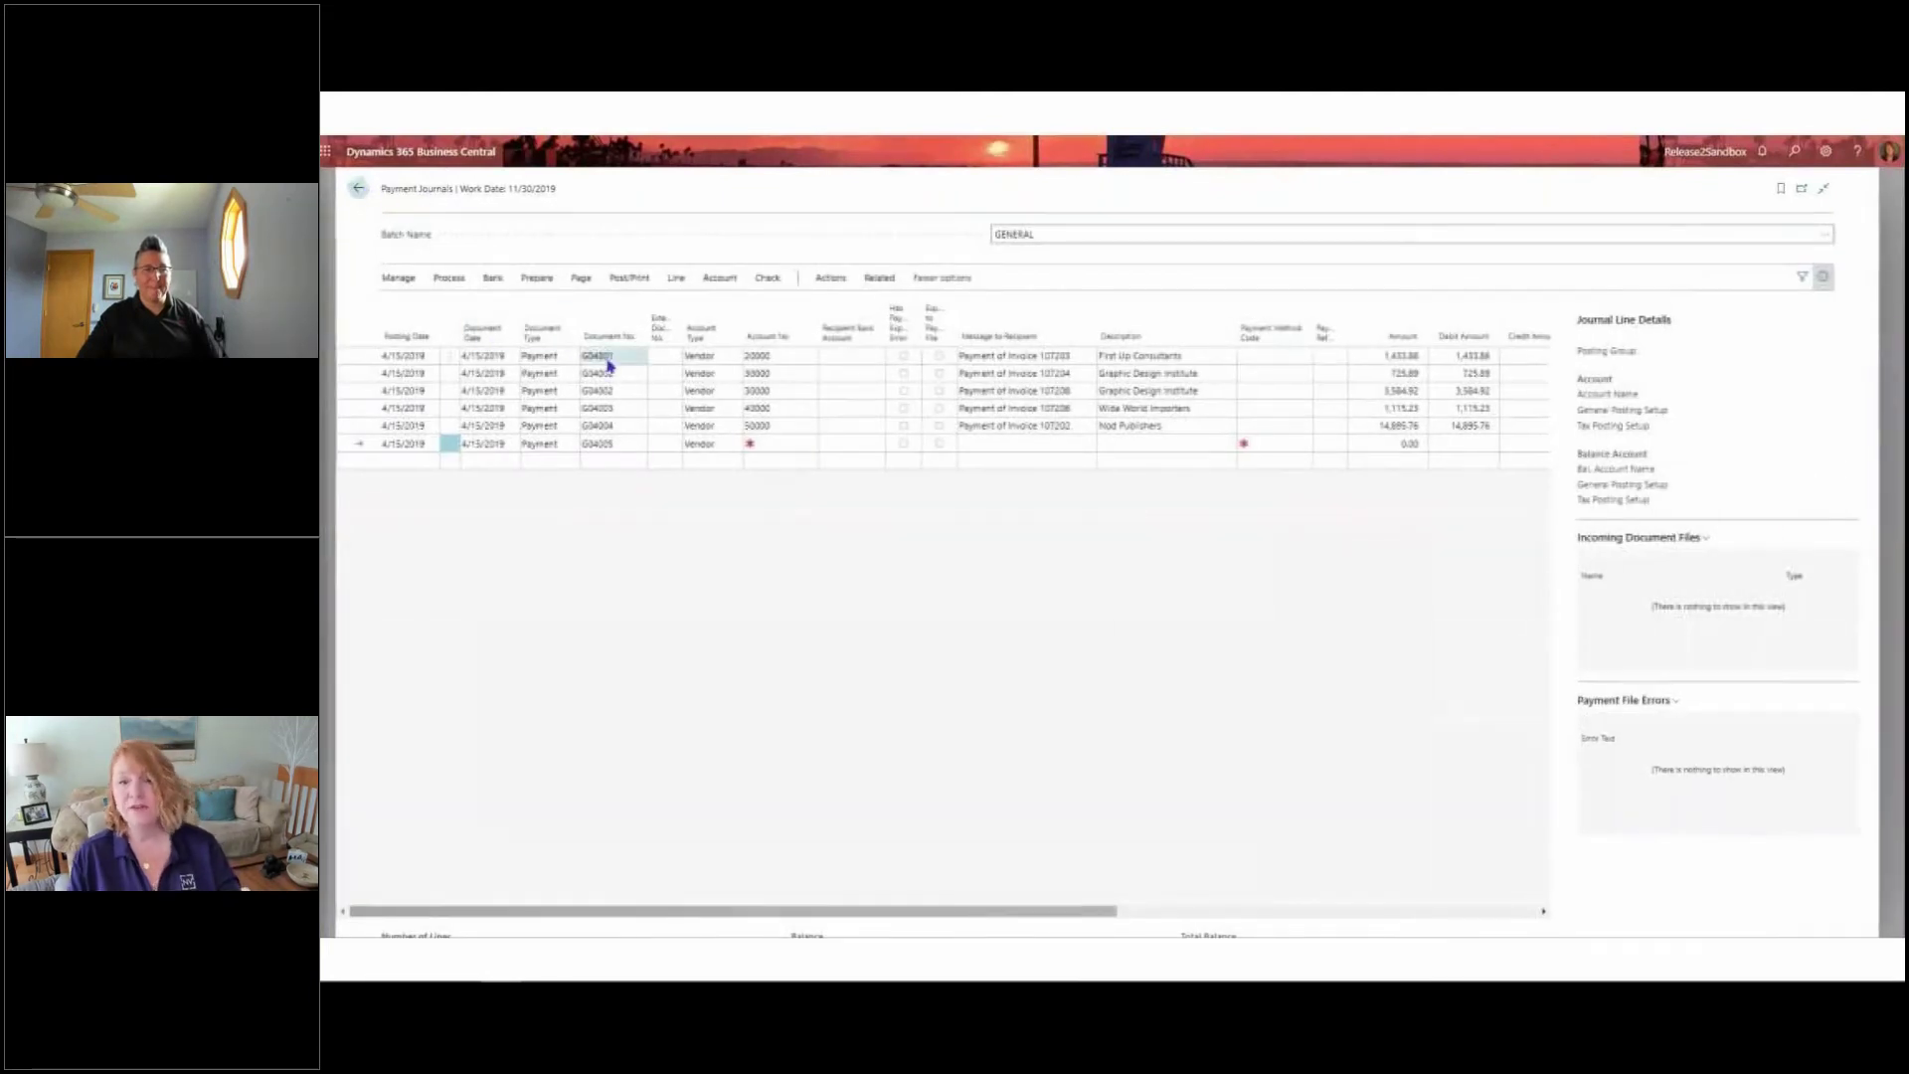
View the vendor ledger entries for the First Up Consultants payment line and return to the journal
click(651, 360)
click(677, 281)
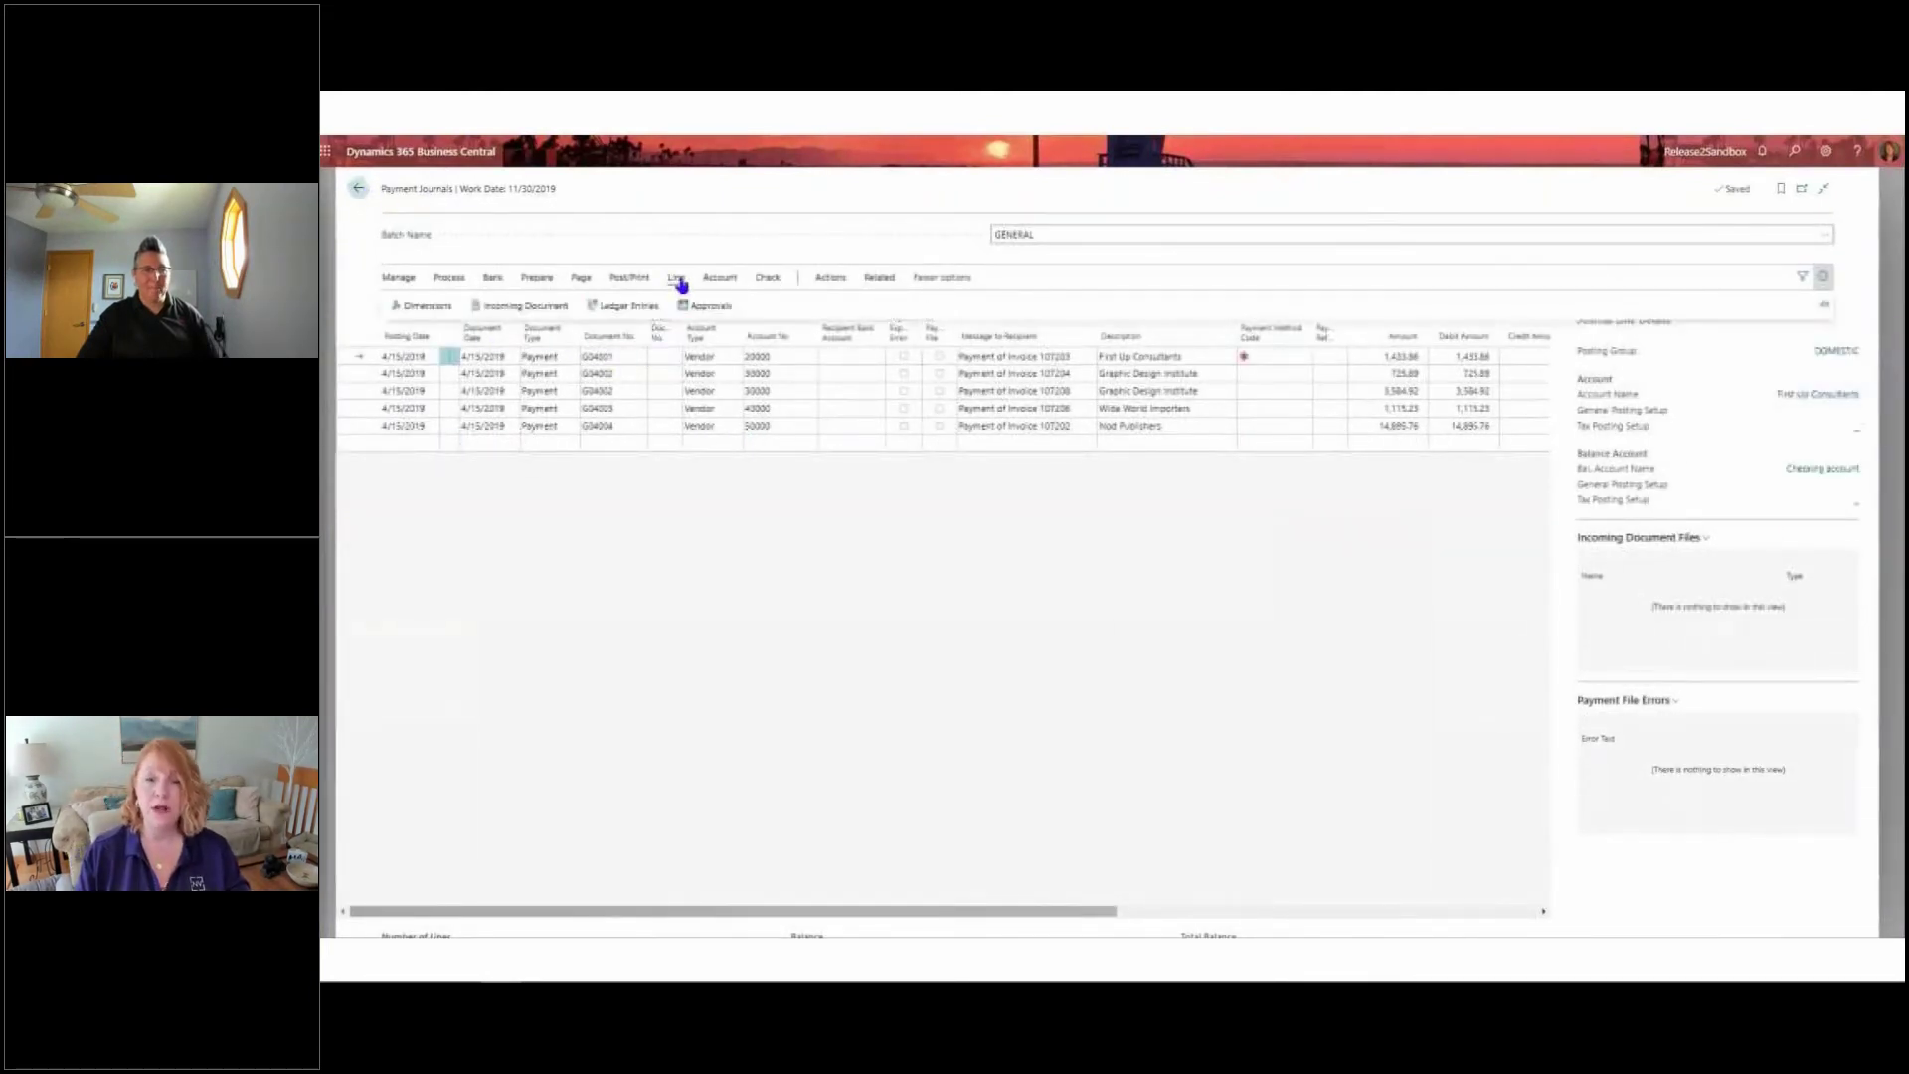
click(619, 310)
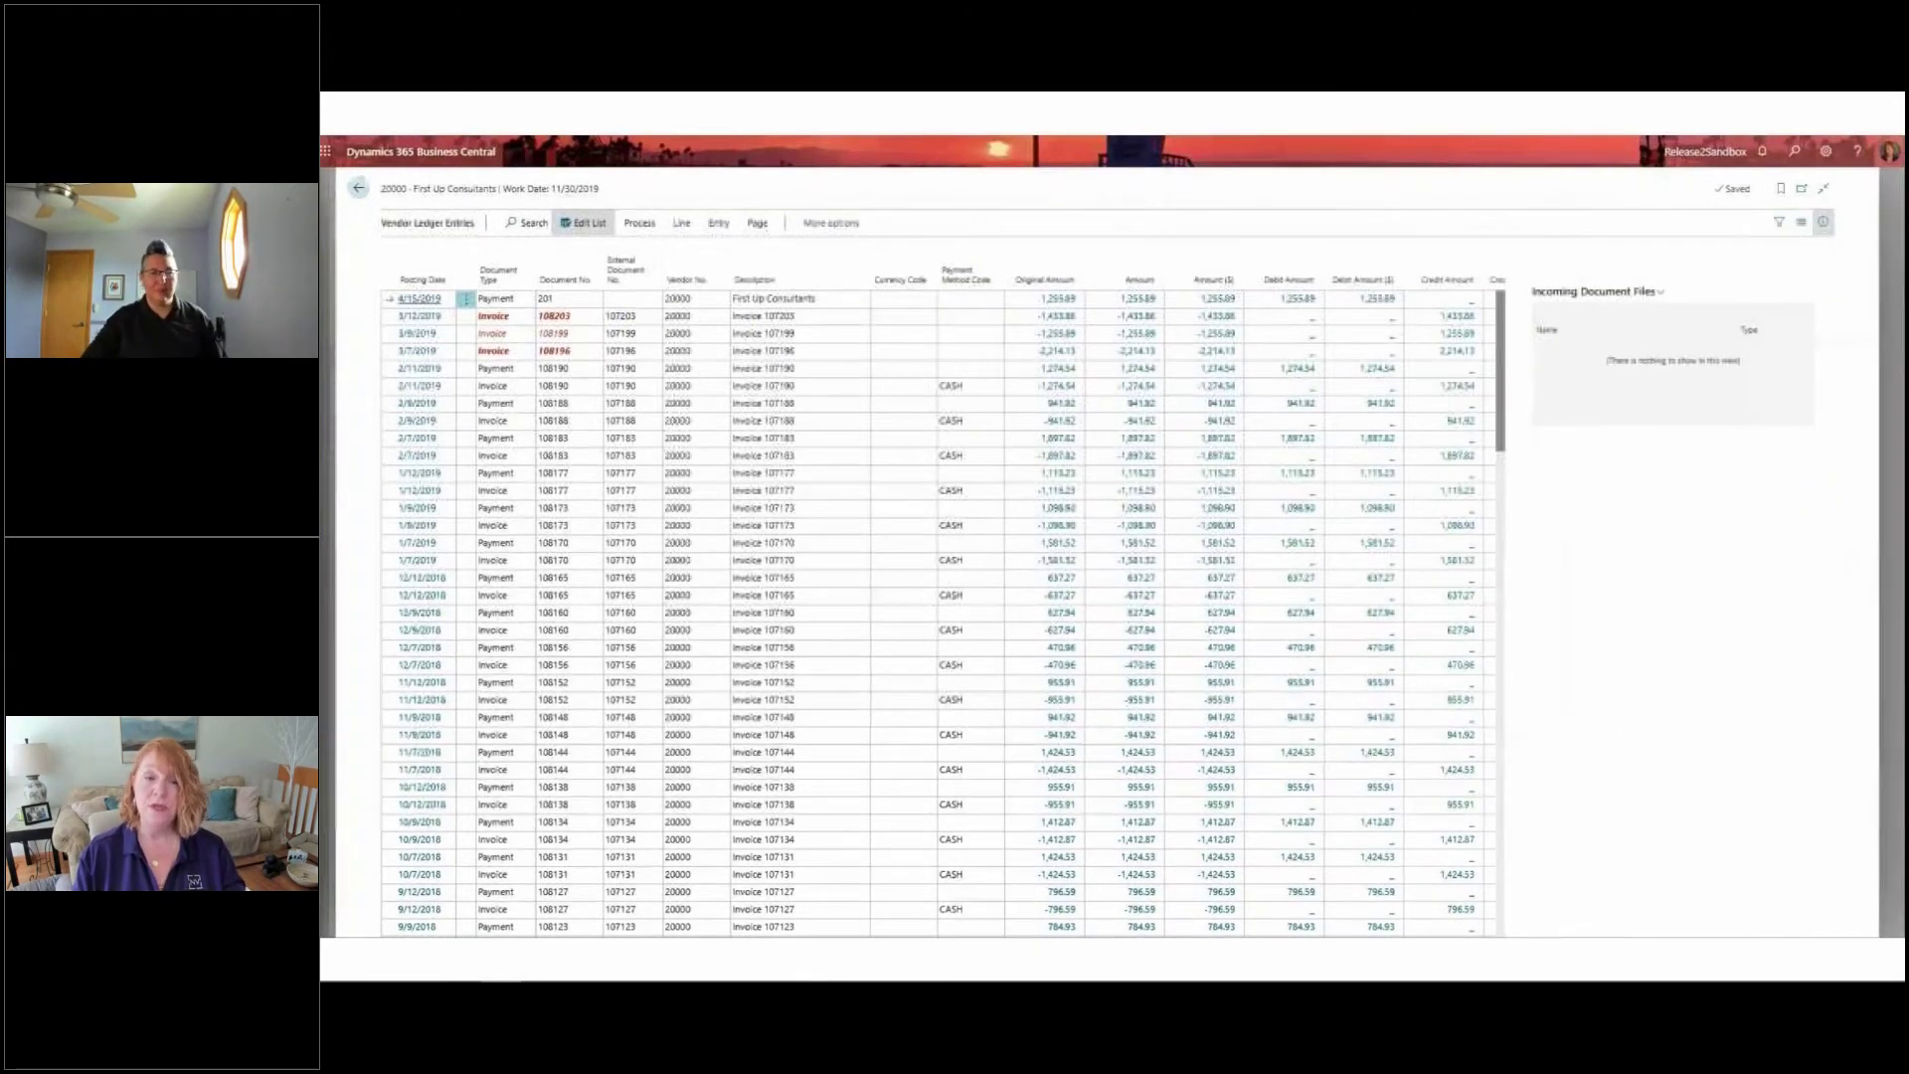
click(357, 189)
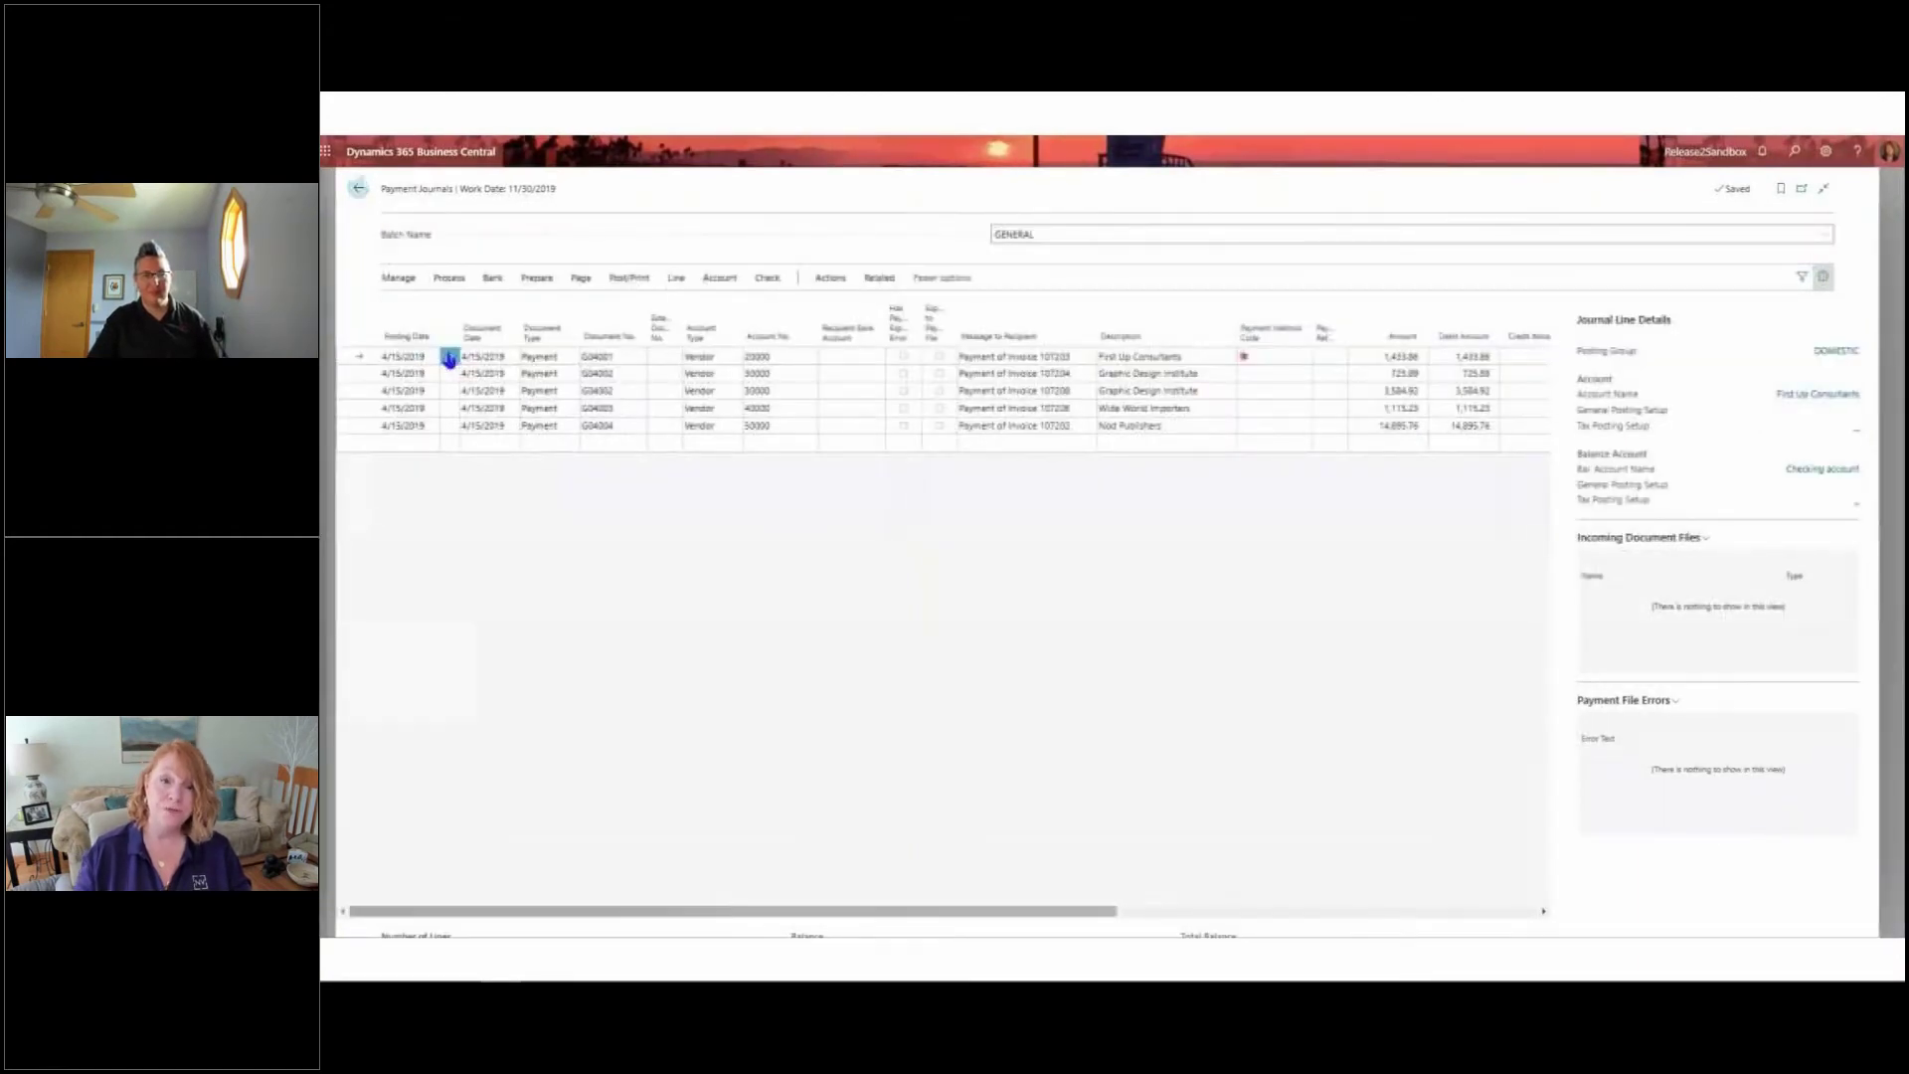
Delete the First Up Consultants payment line from the payment journal
click(449, 358)
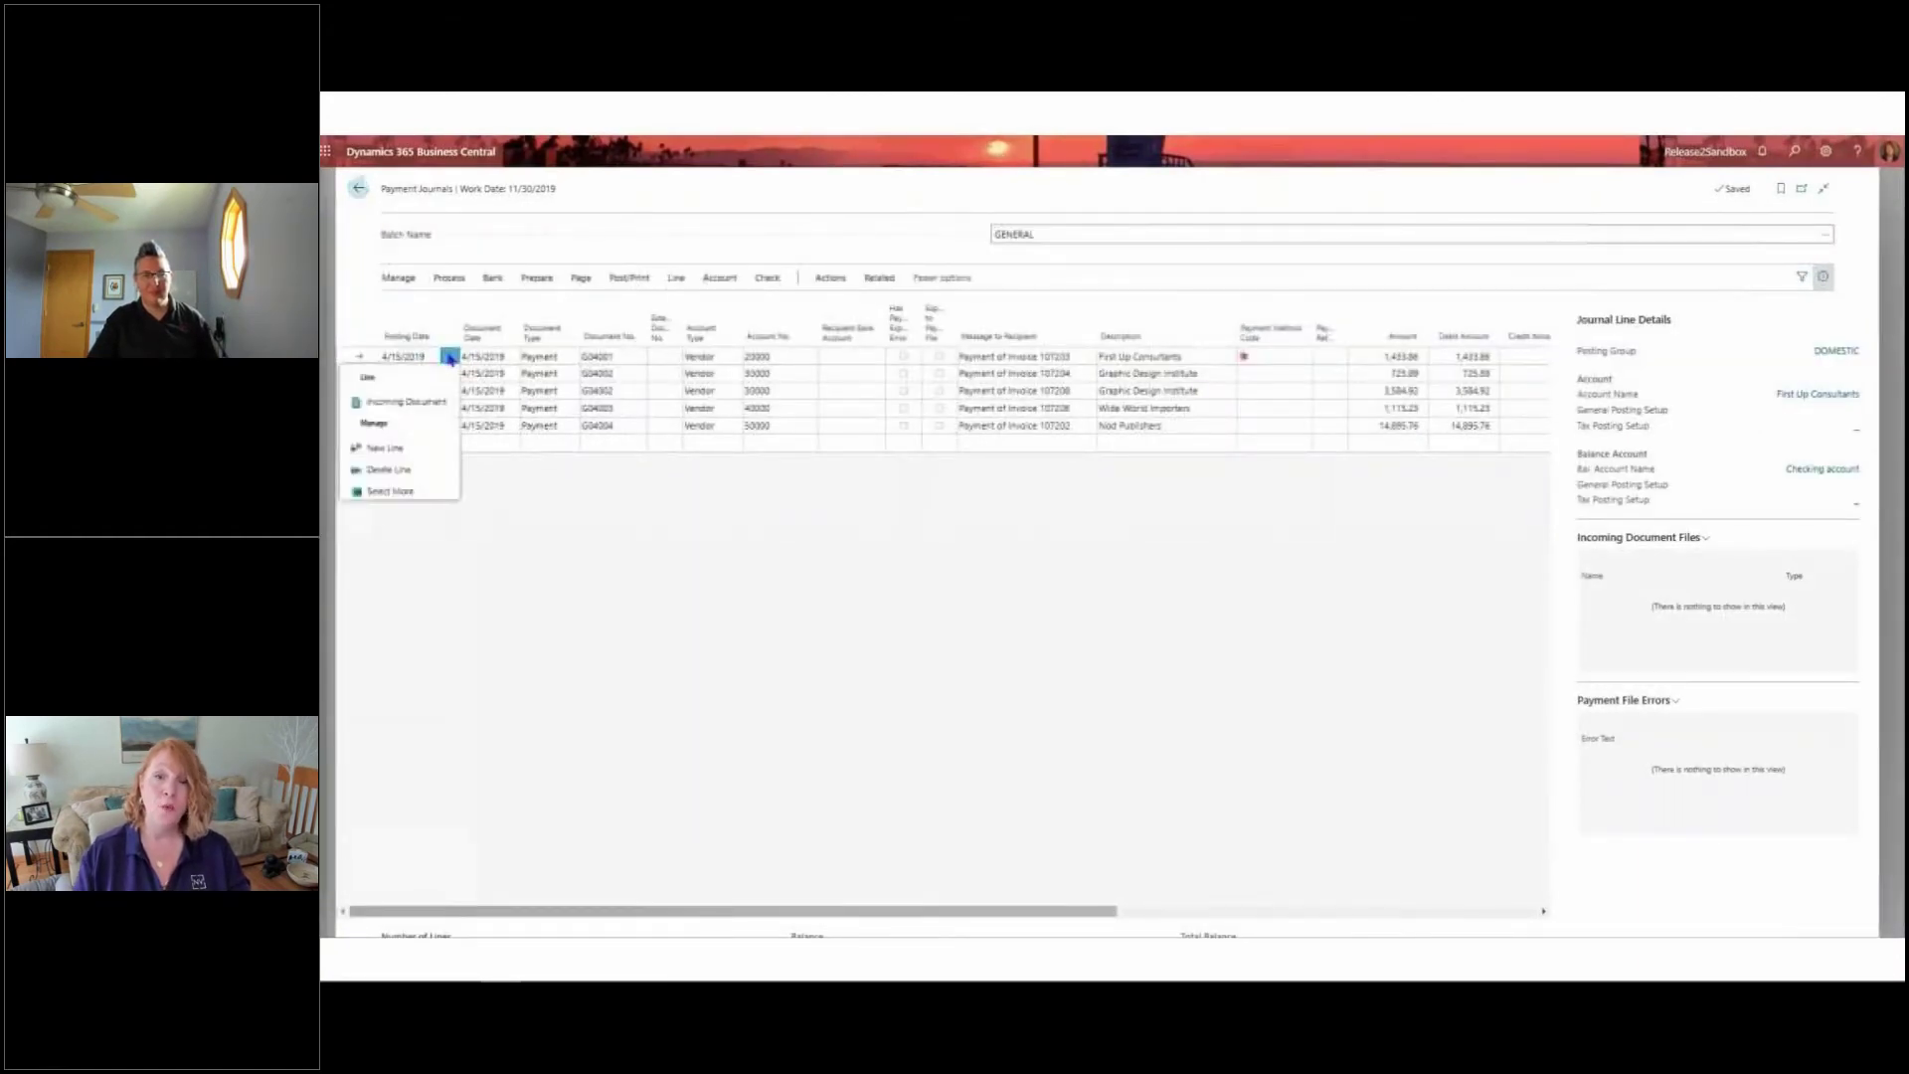
click(413, 465)
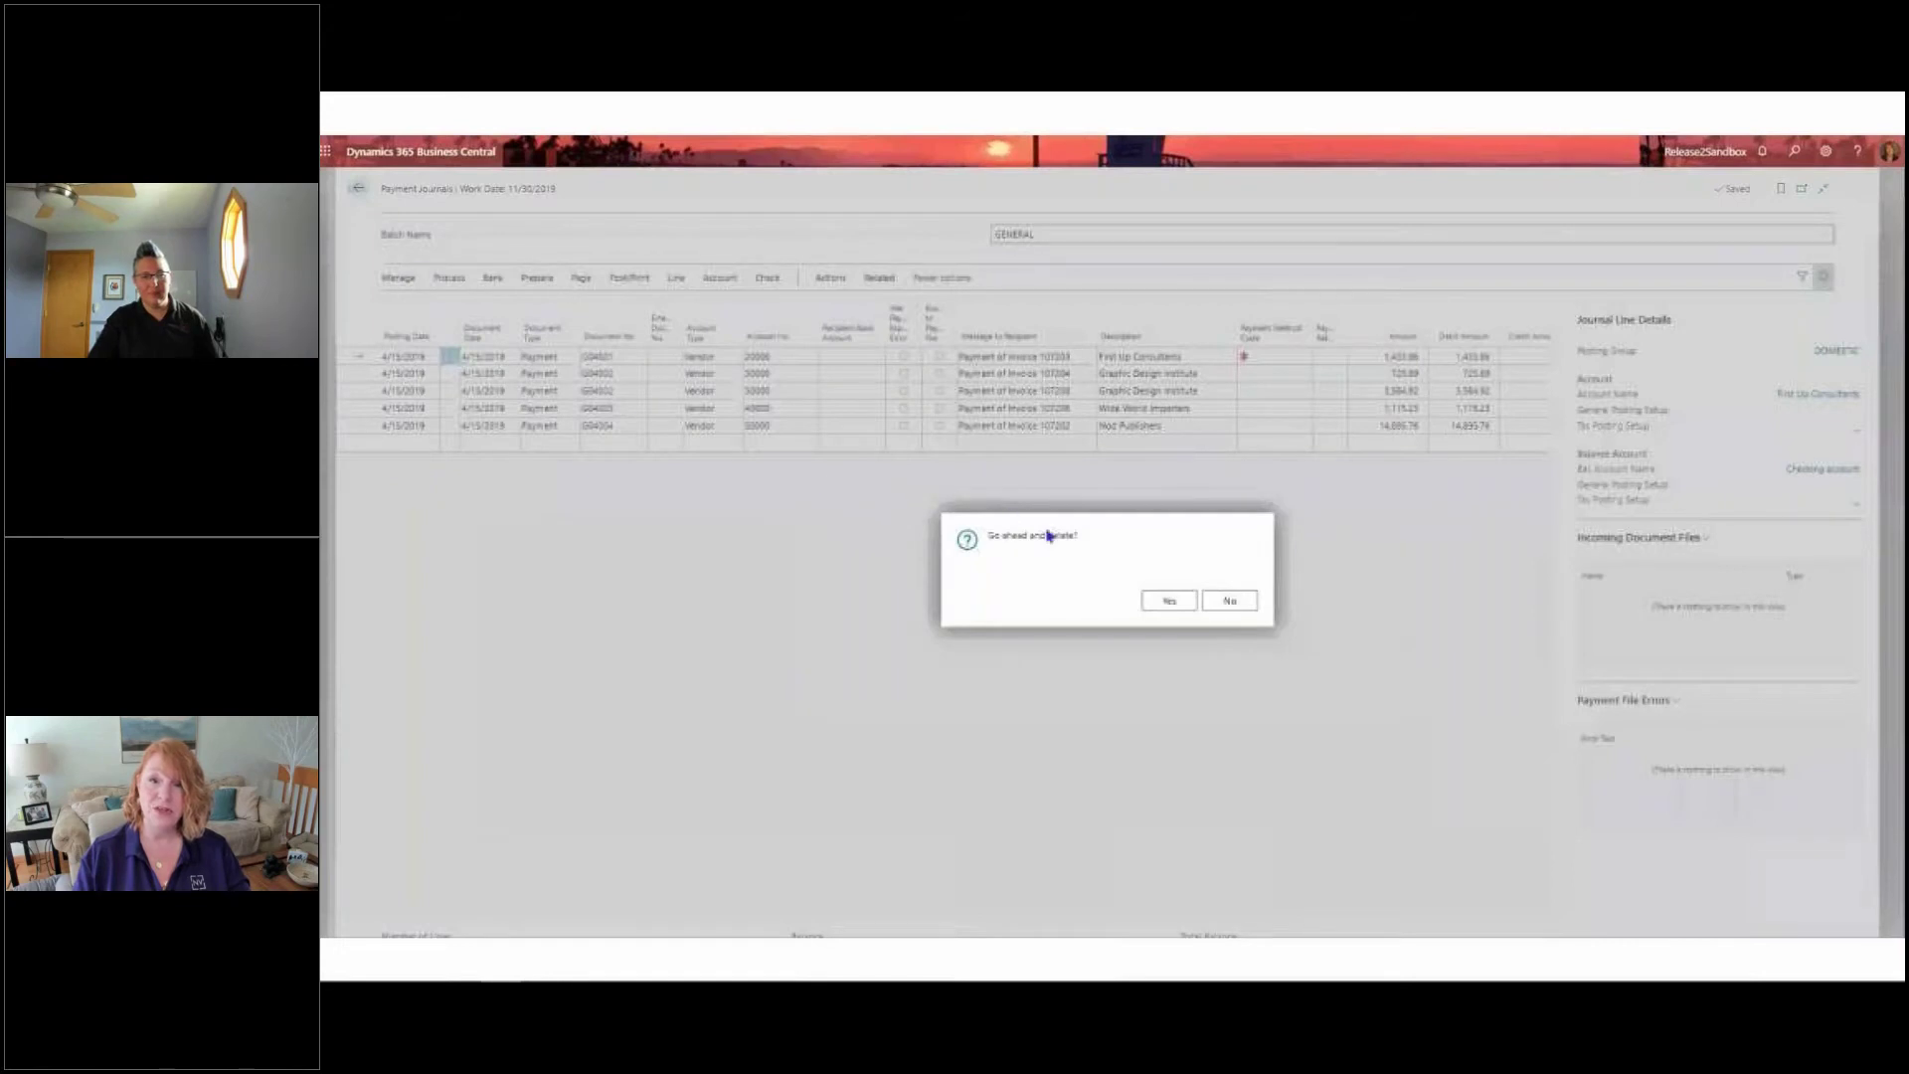
click(1168, 602)
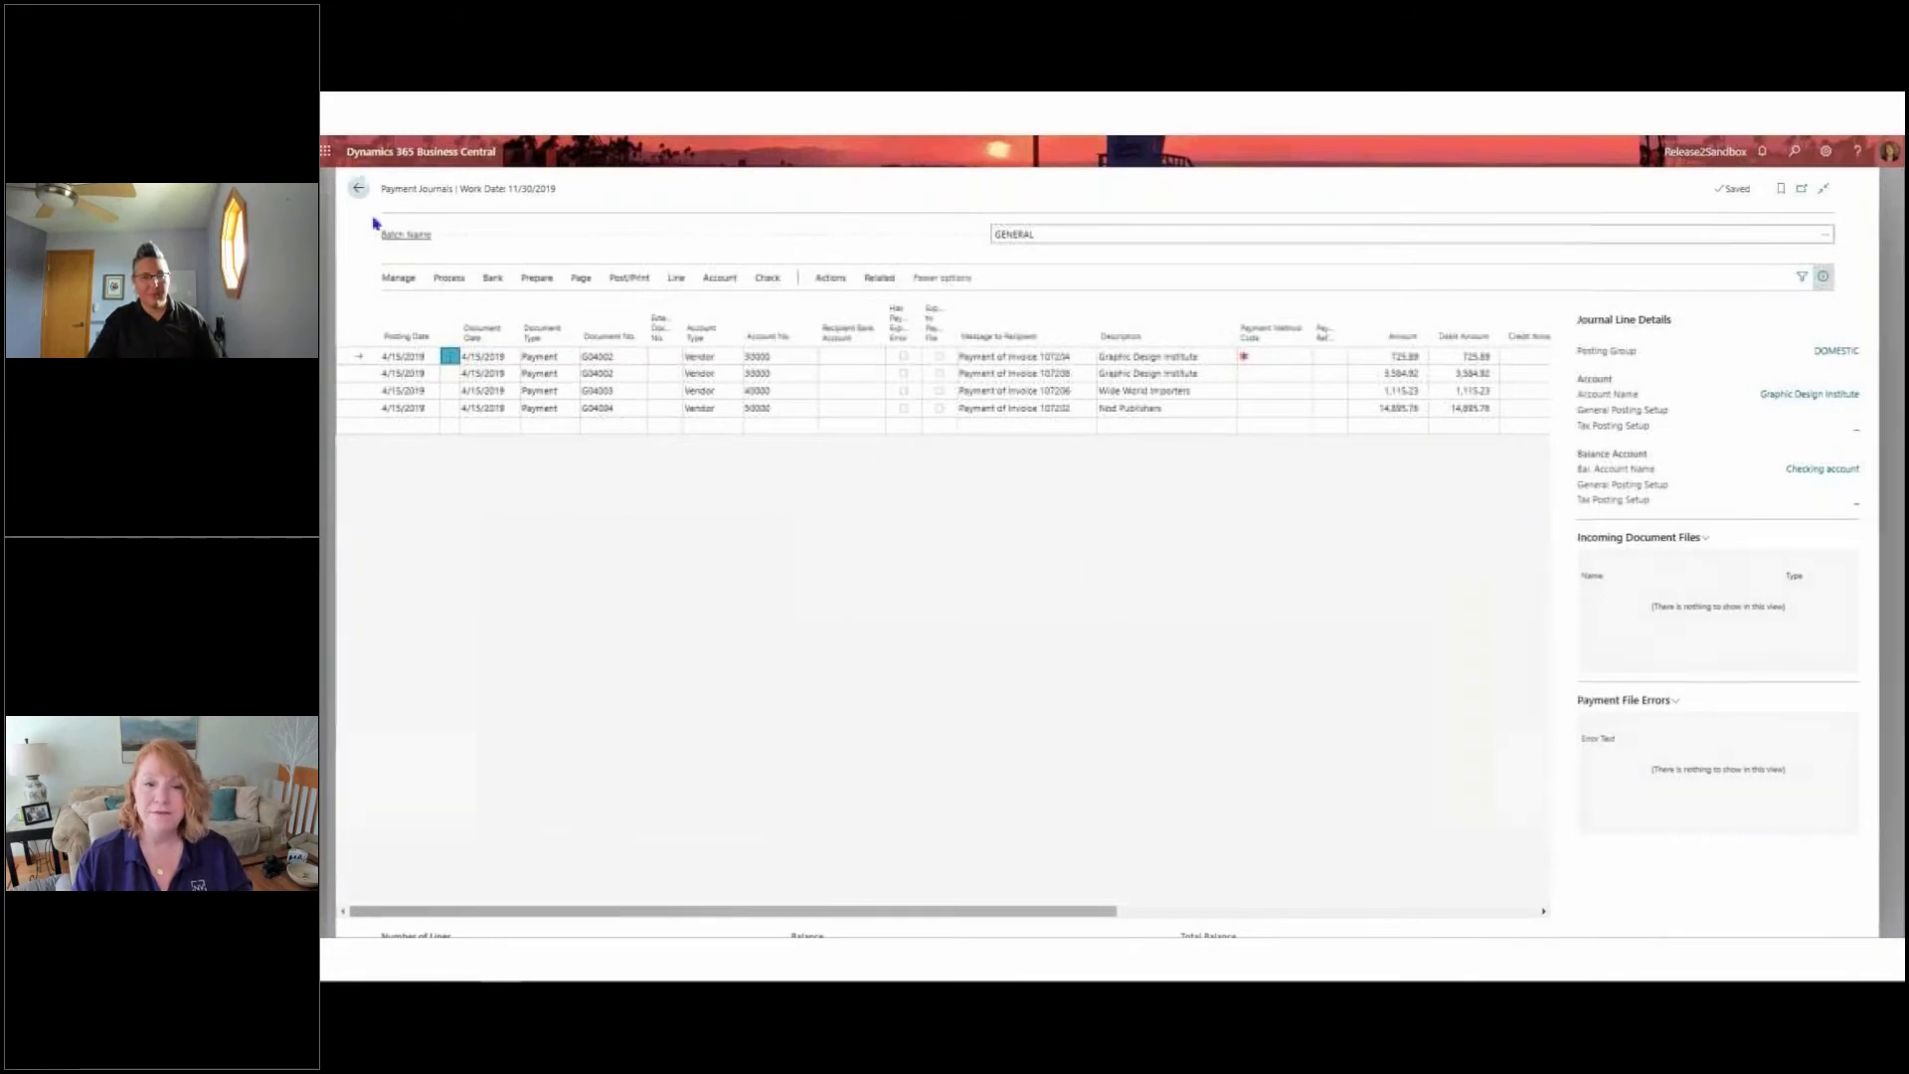
Leave the payment journal, stop the recording, add the recorded permissions to NVS PAYMENT JNL and review the permission list
click(358, 191)
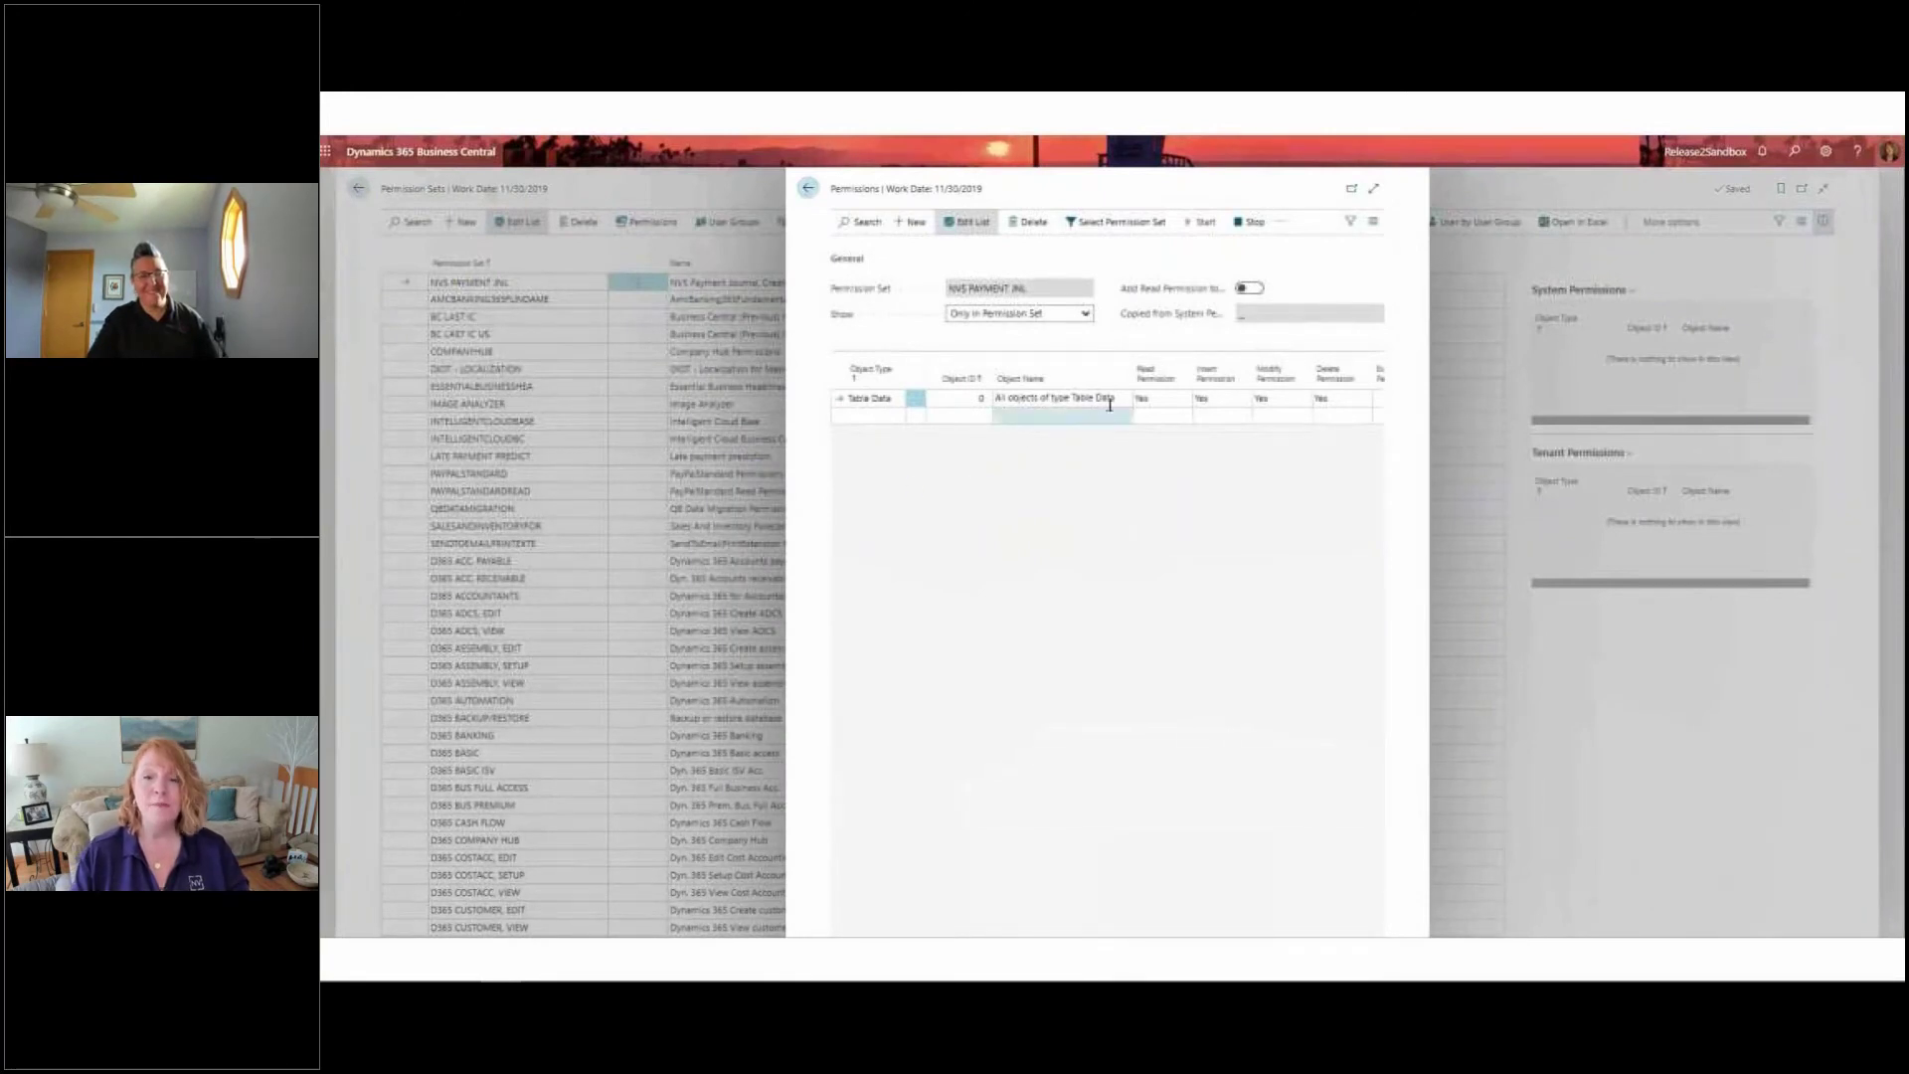
click(1257, 223)
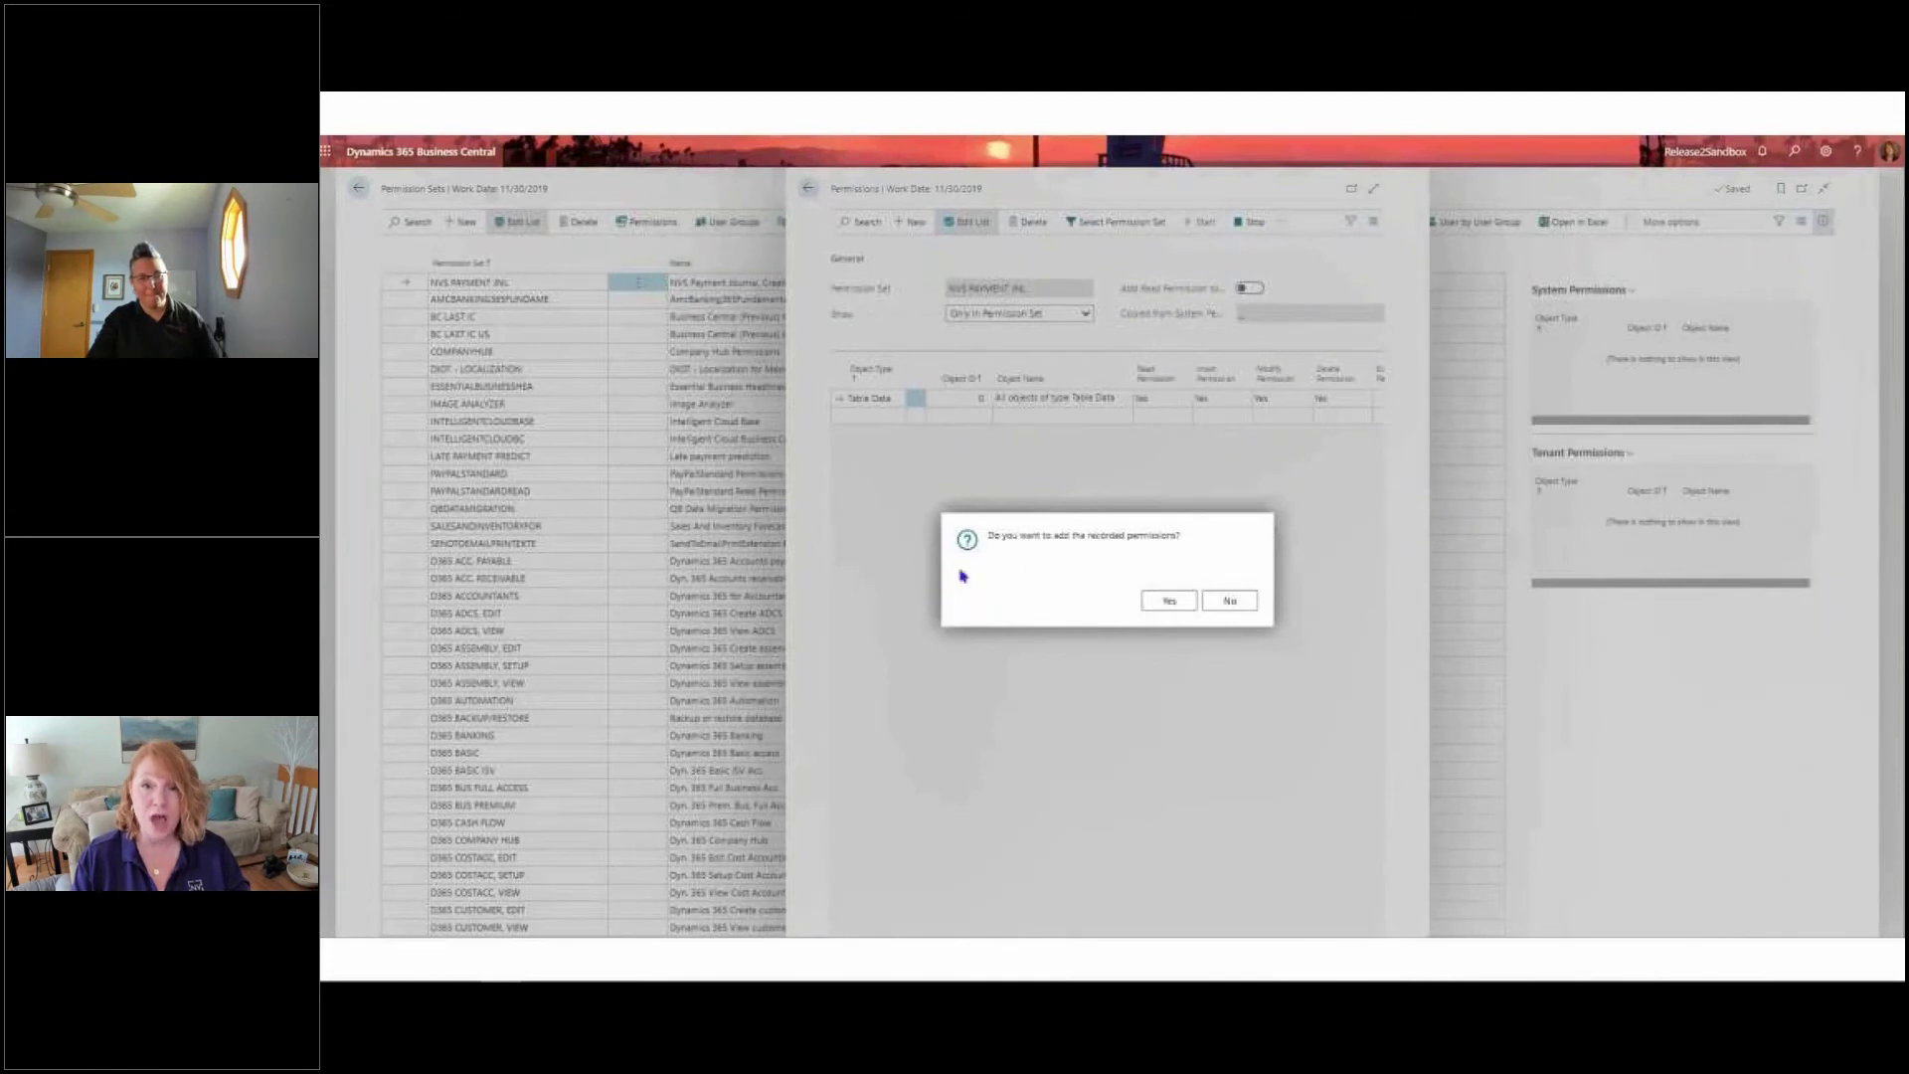
click(1173, 602)
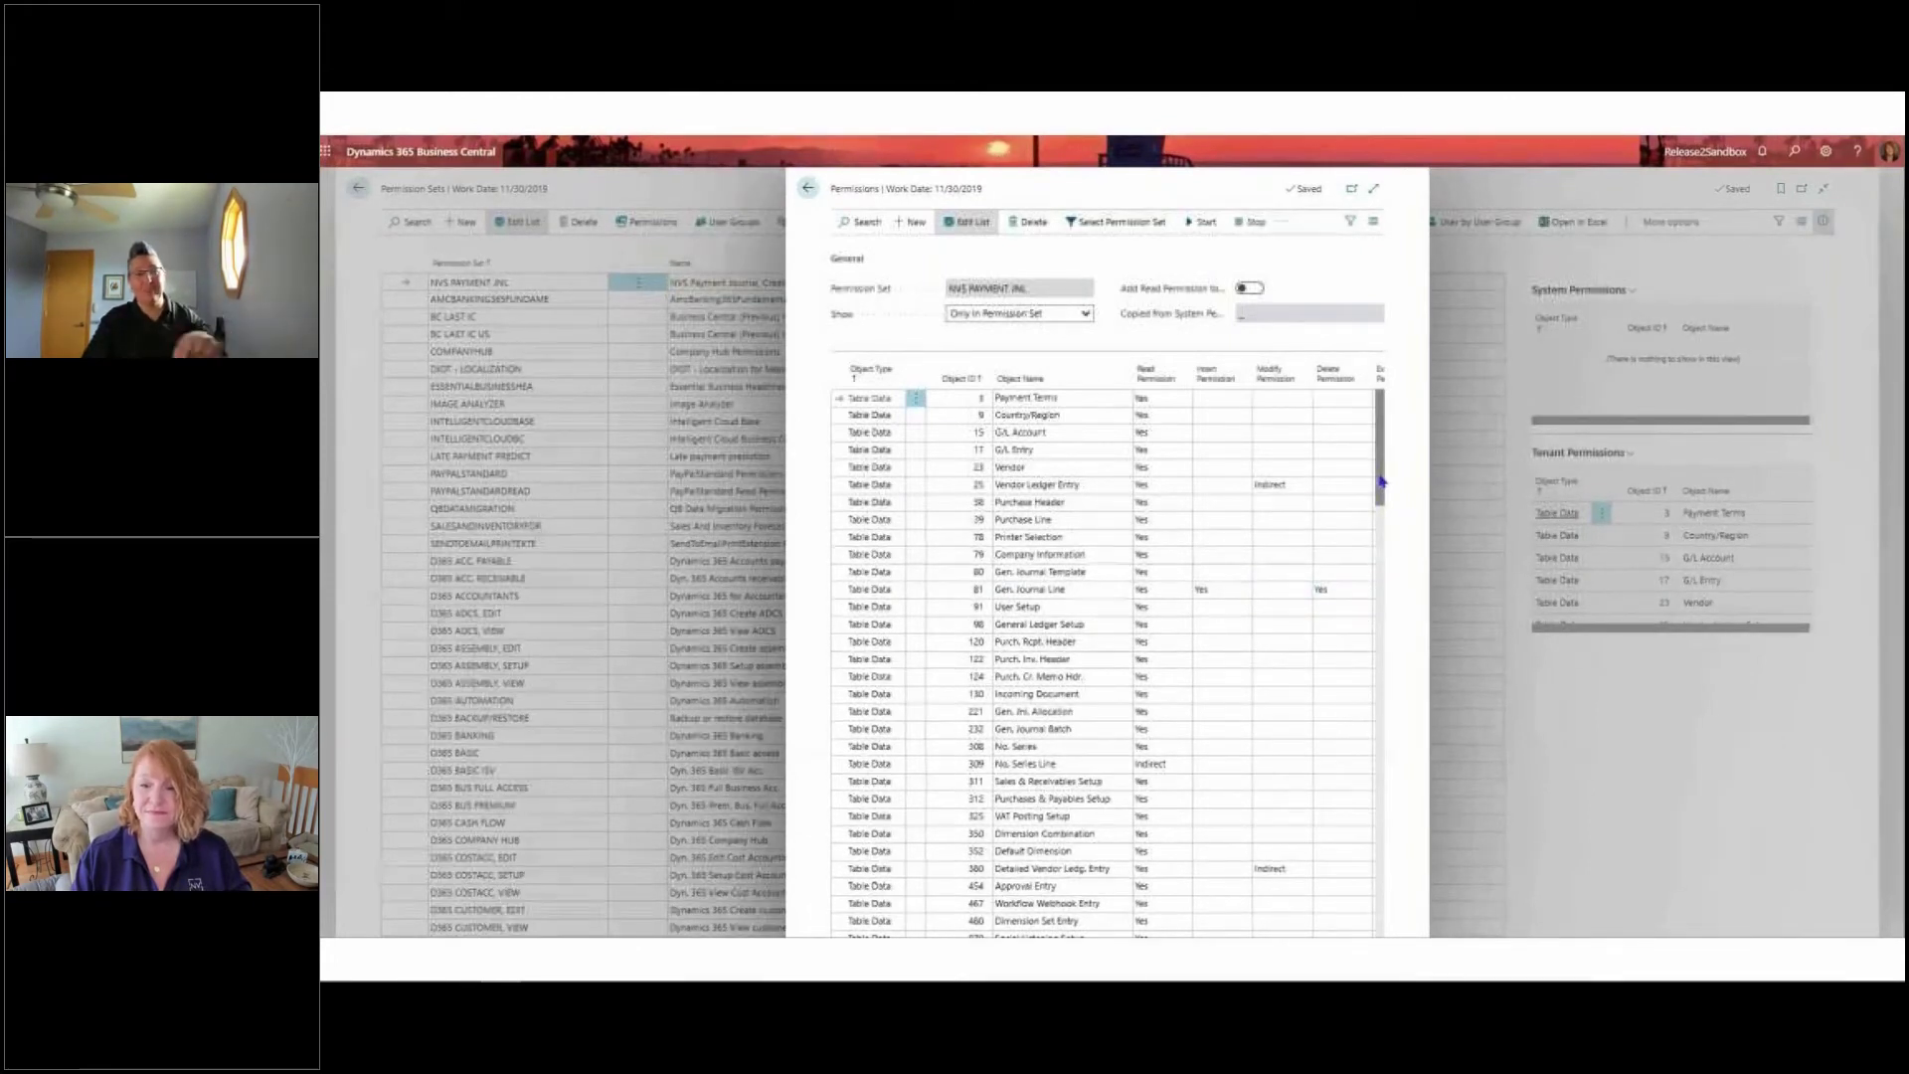
drag(1380, 482, 1371, 695)
scroll(1367, 706, down, 5)
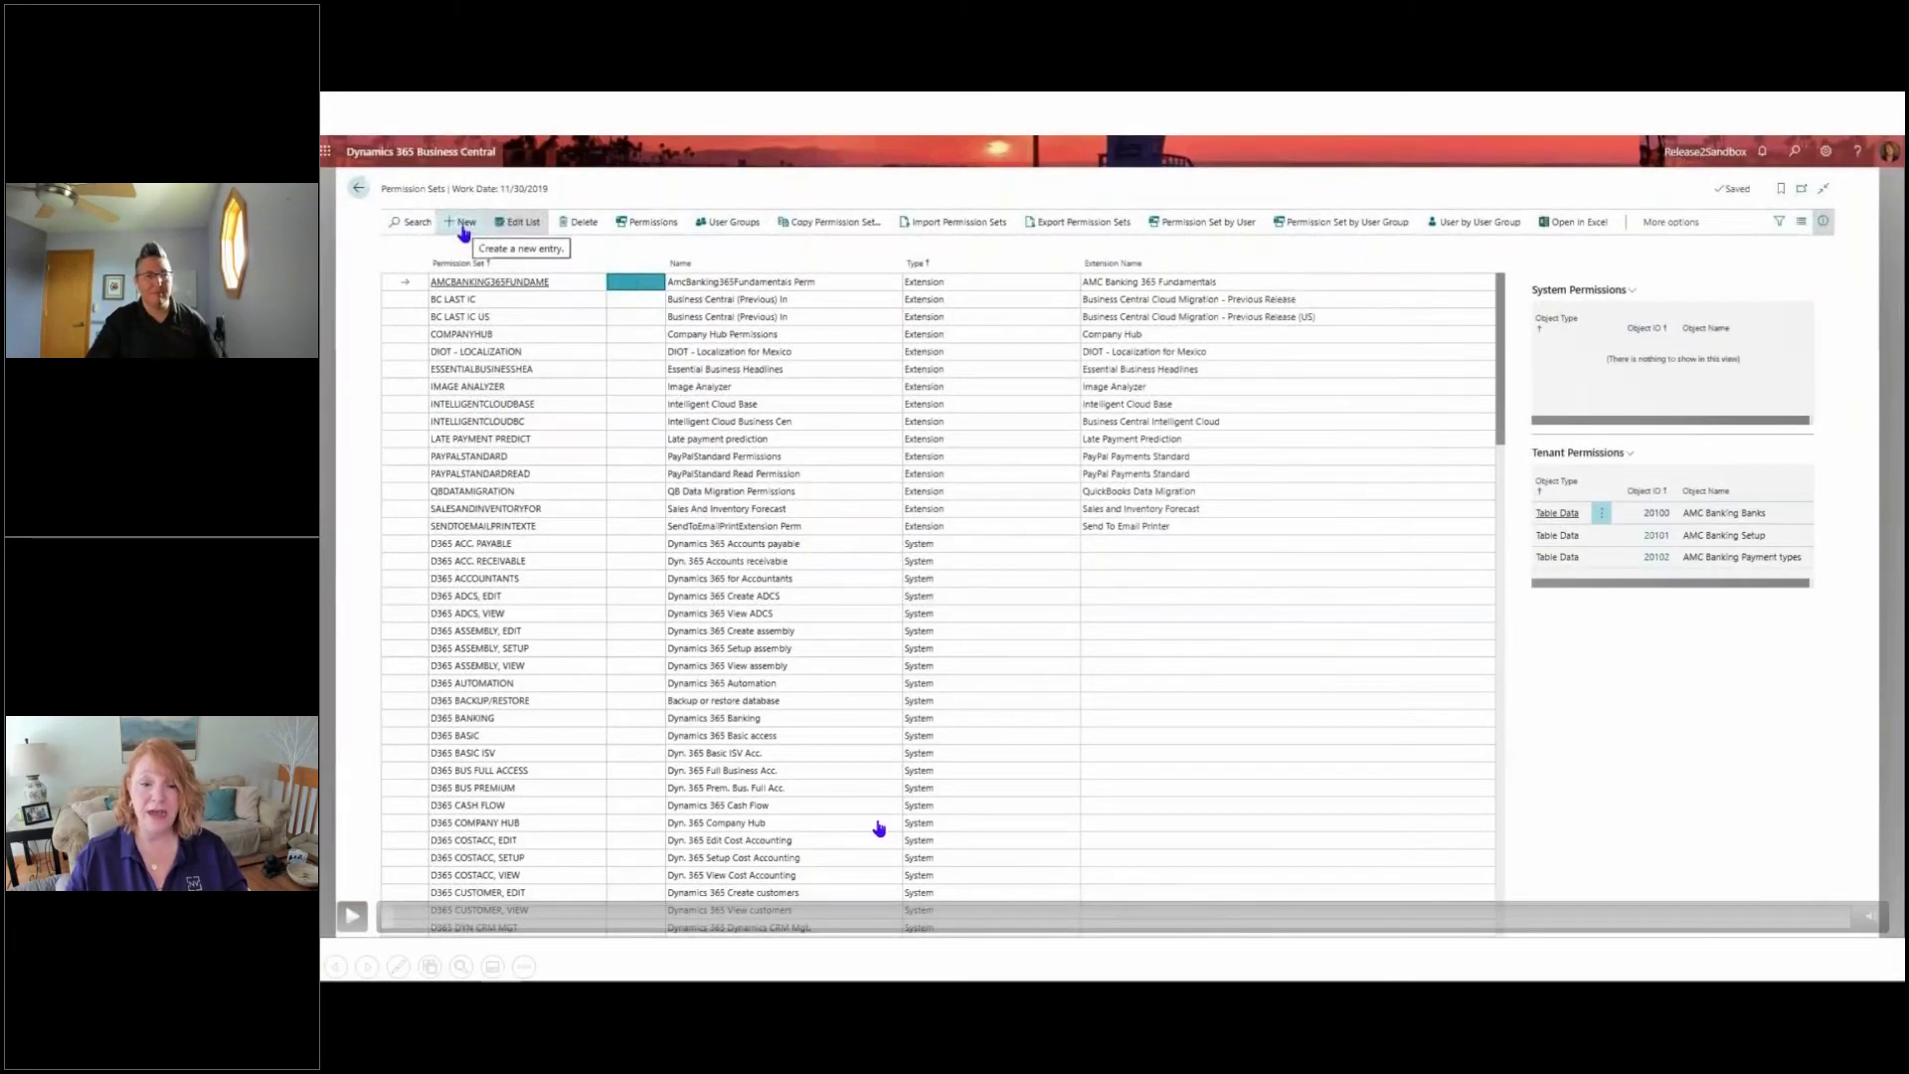
key(Right)
key(Right)
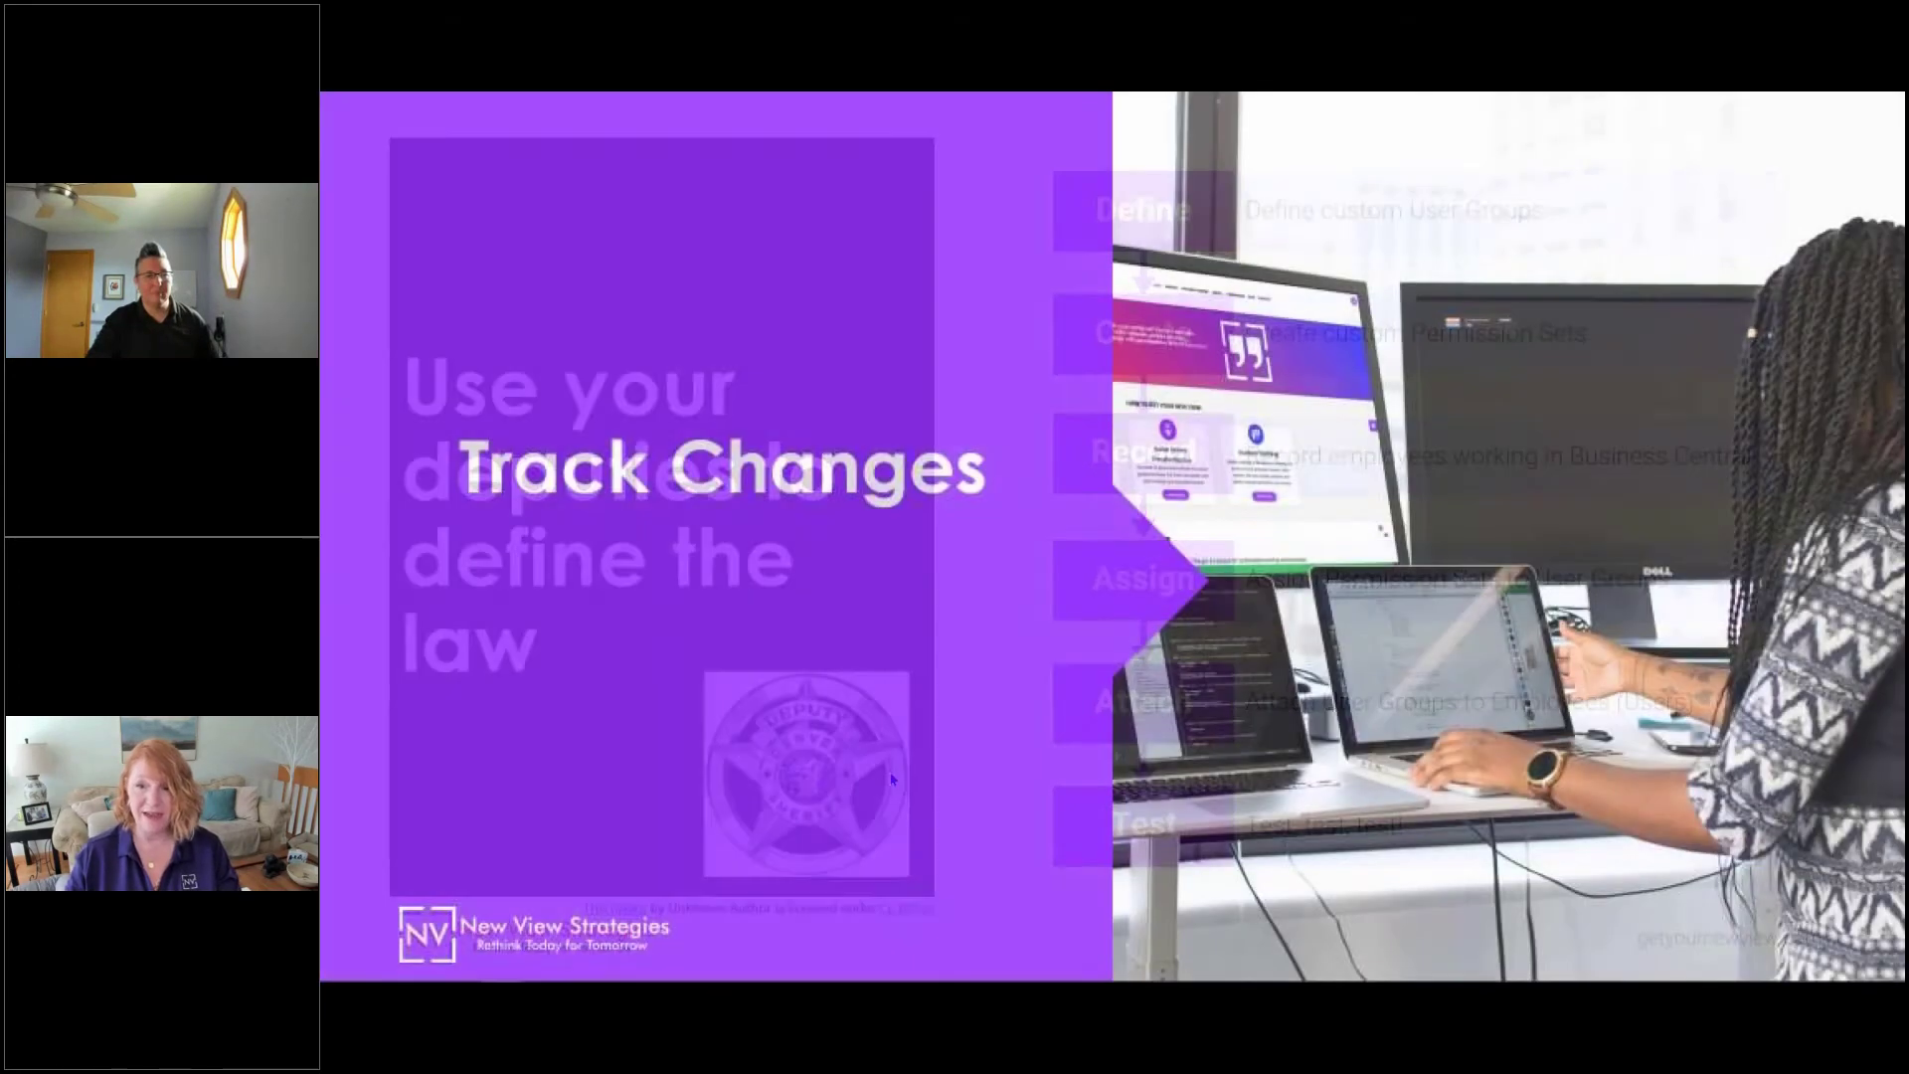
key(Left)
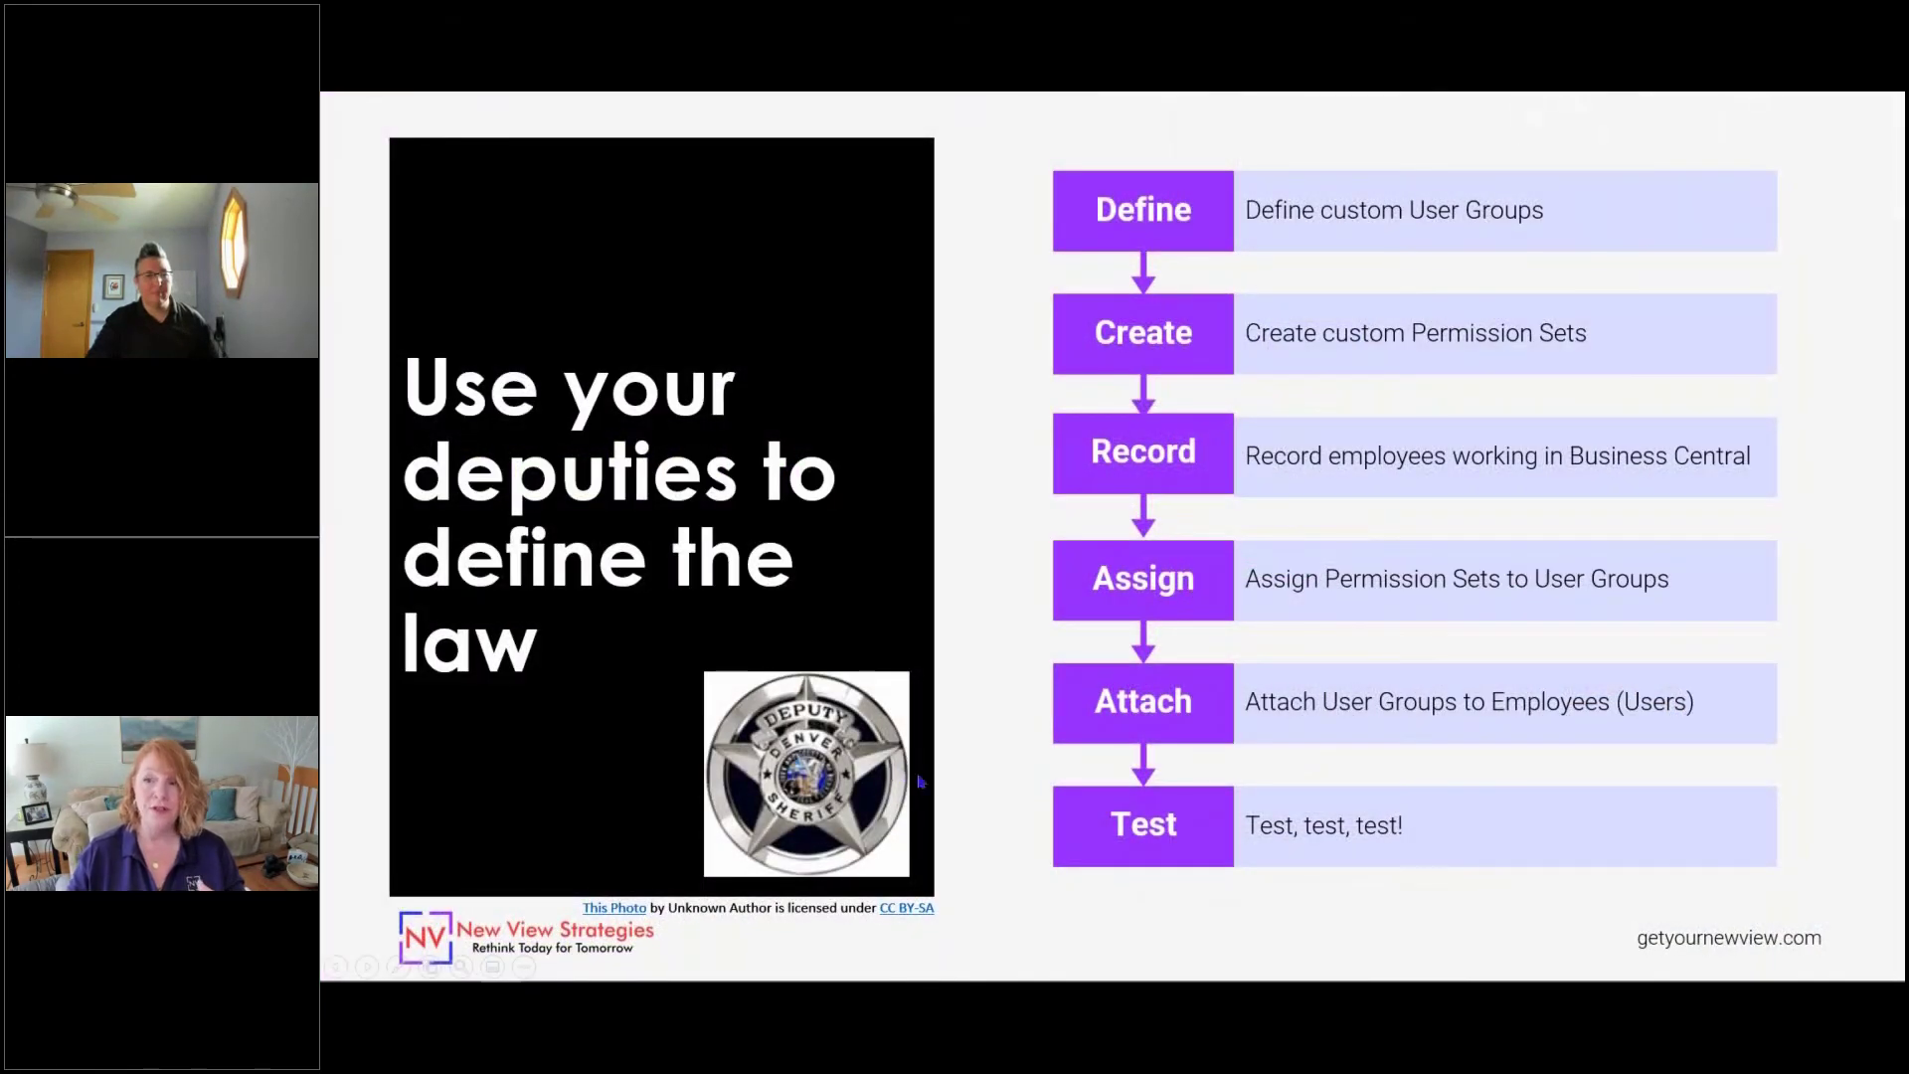